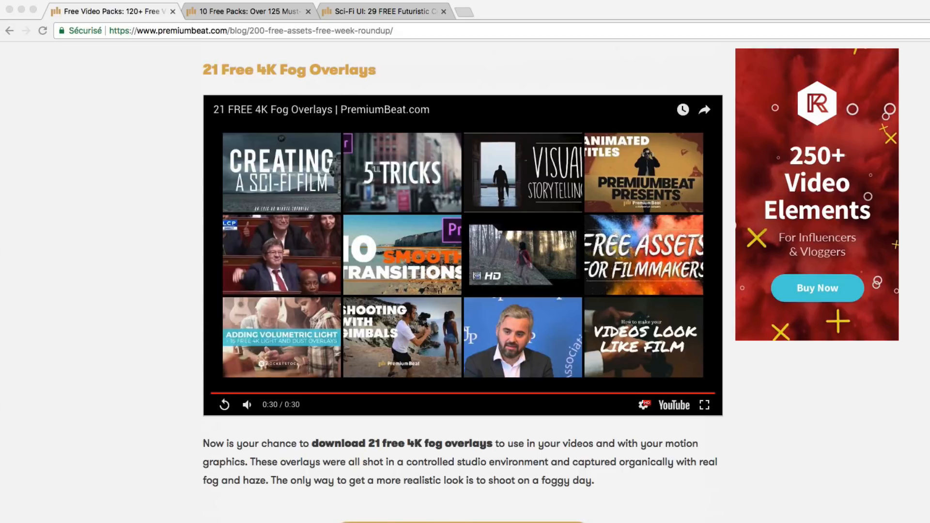
Look through the free pack roundup article, from the 4K fog overlays to the bonus section on 125 more free assets.
scroll(462, 291, down, 8)
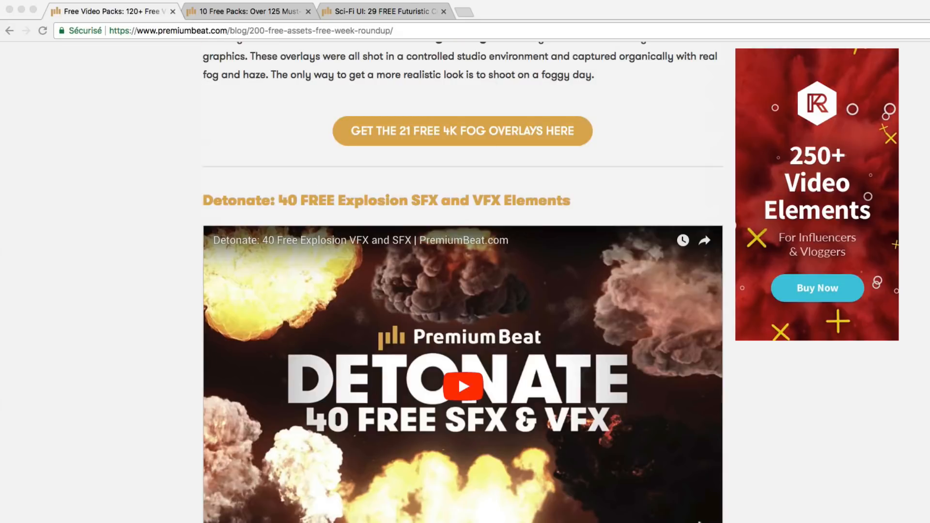
scroll(462, 281, down, 8)
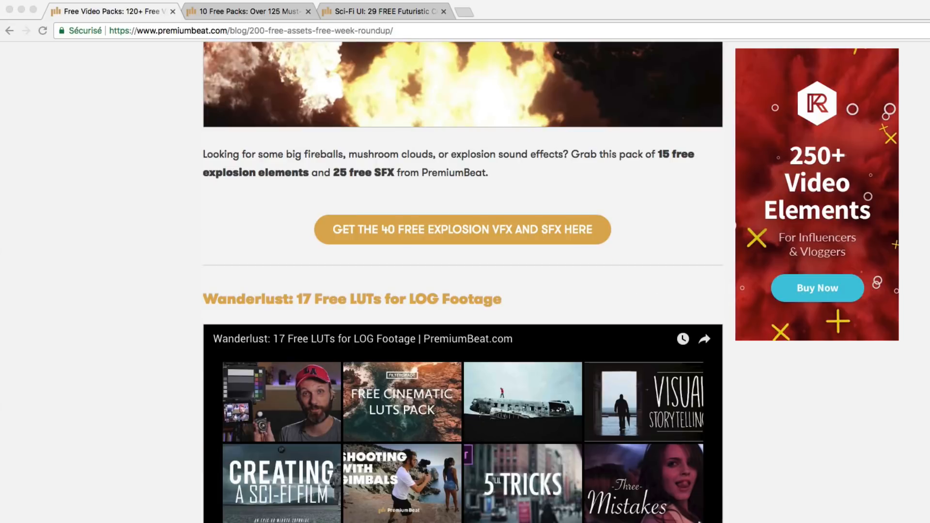
scroll(122, 460, down, 4)
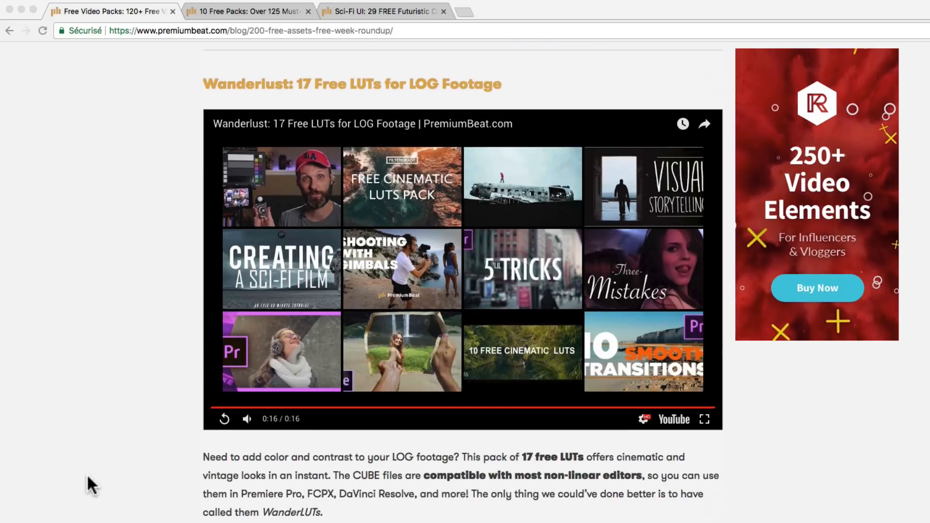
scroll(88, 483, down, 10)
scroll(88, 476, down, 7)
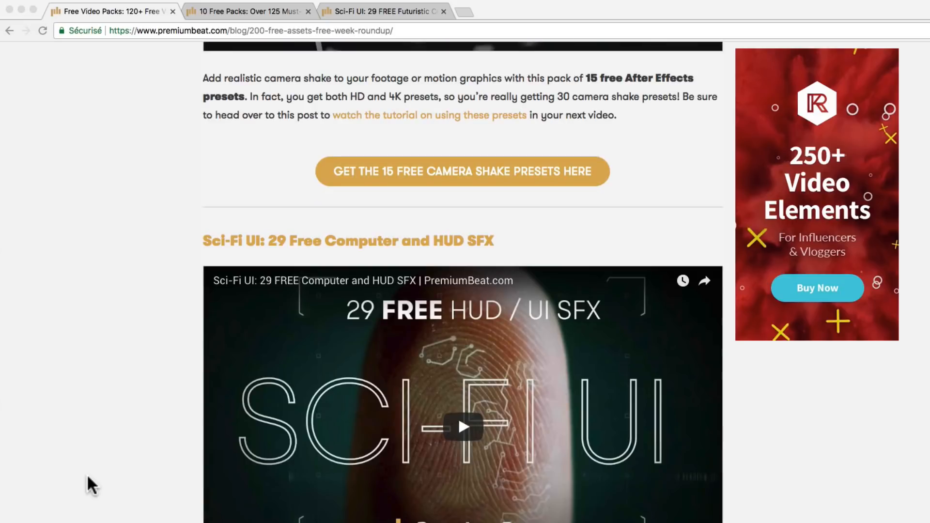
scroll(86, 474, down, 3)
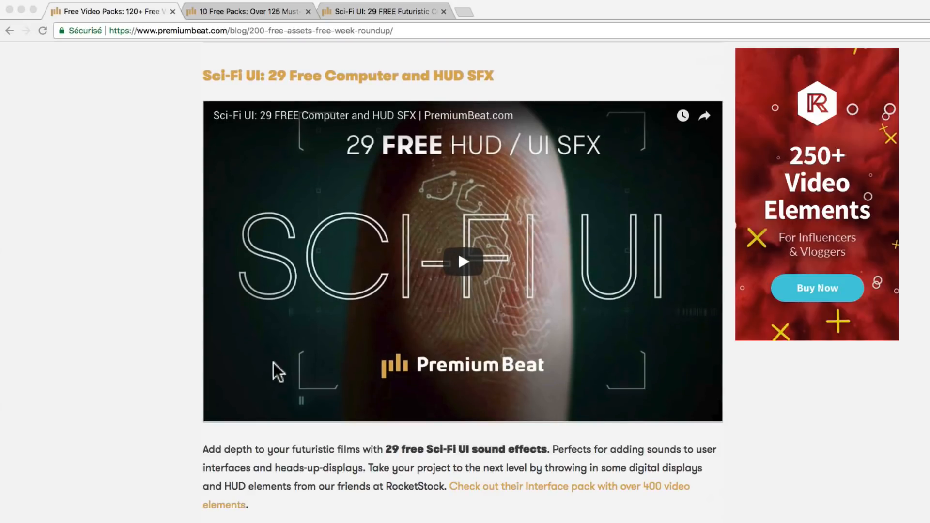
scroll(149, 450, down, 7)
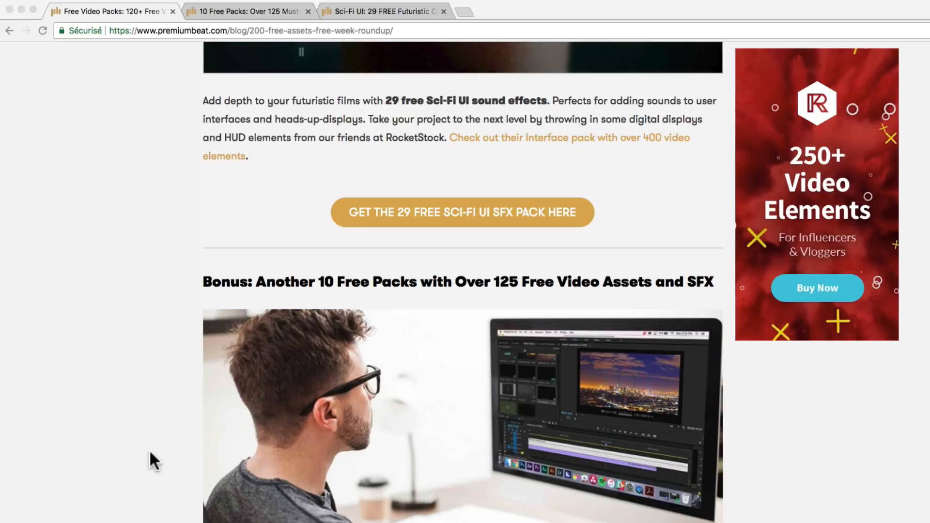
scroll(149, 449, down, 9)
scroll(150, 453, down, 7)
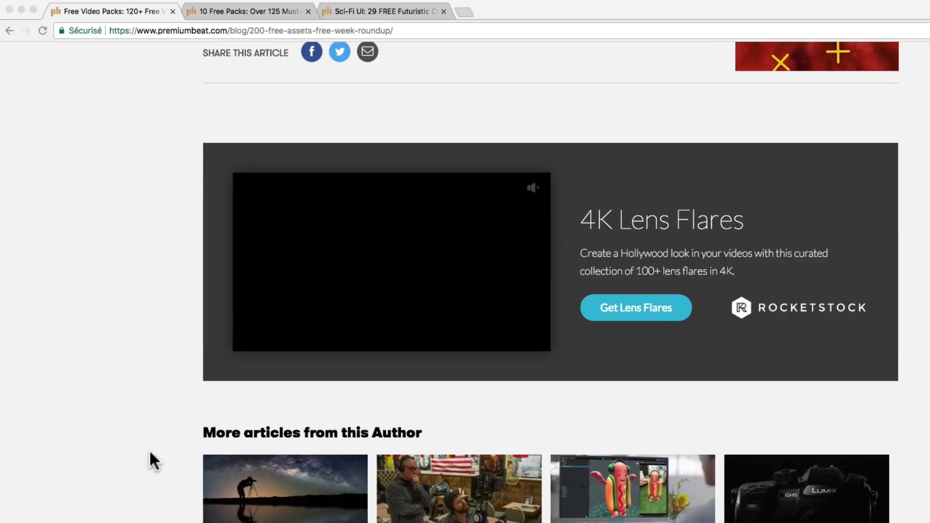
scroll(150, 453, up, 11)
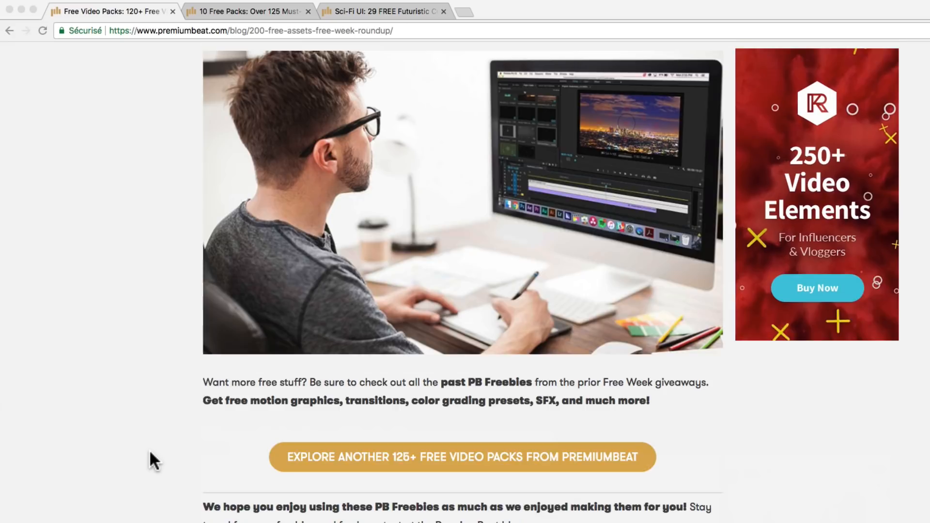
View the Sci-Fi UI sound effects article and browse the packs in the "10 Free Packs" article up to its title.
click(367, 12)
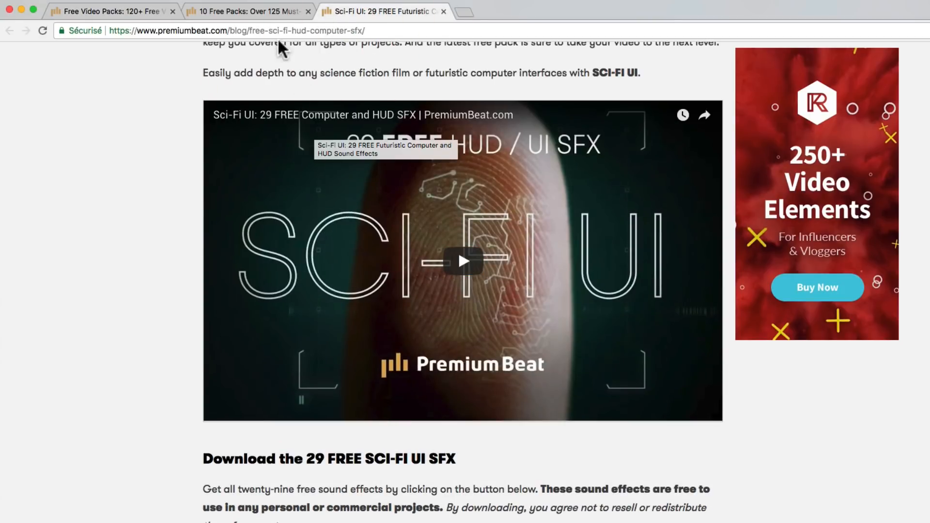
click(269, 14)
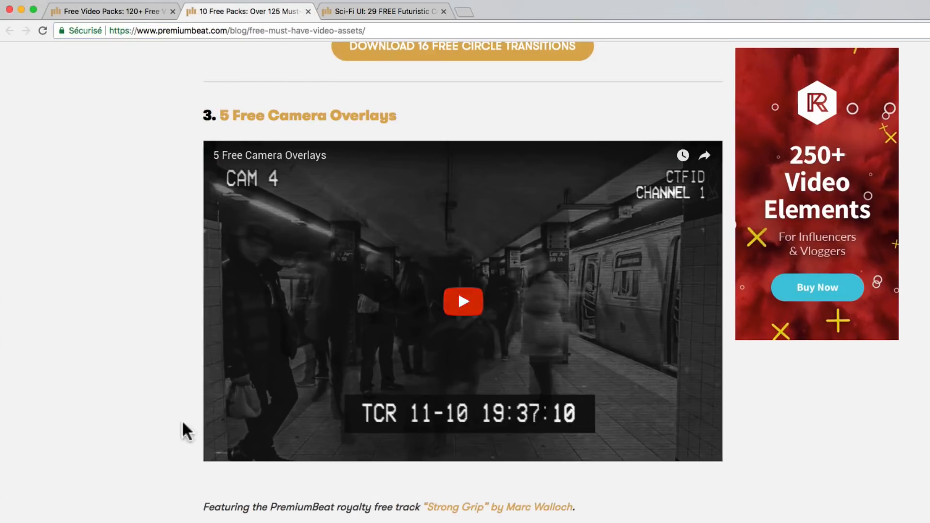
scroll(146, 435, down, 10)
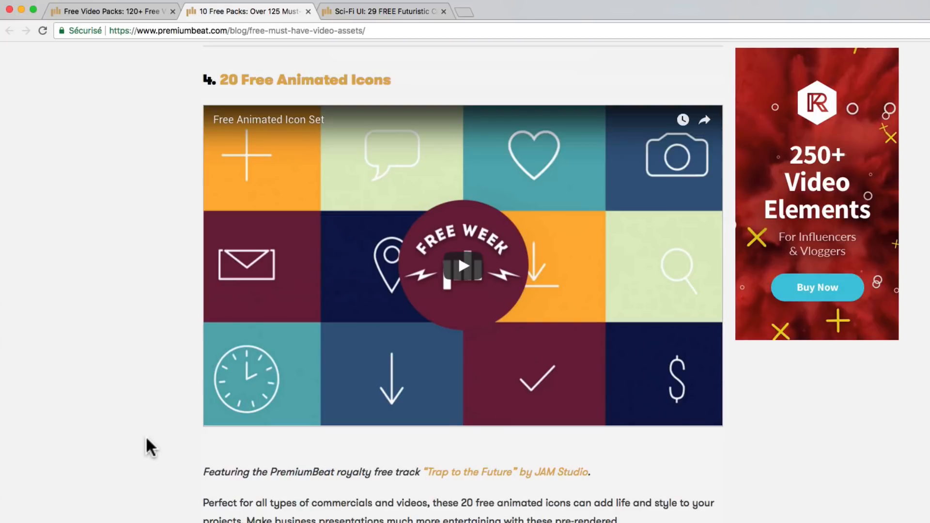
scroll(146, 439, down, 8)
scroll(146, 435, down, 8)
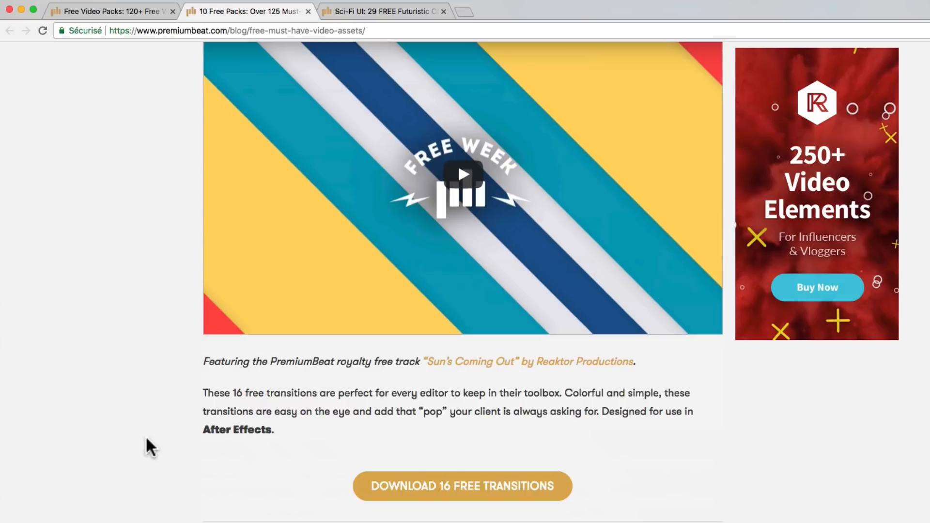
scroll(145, 435, up, 9)
scroll(145, 435, up, 12)
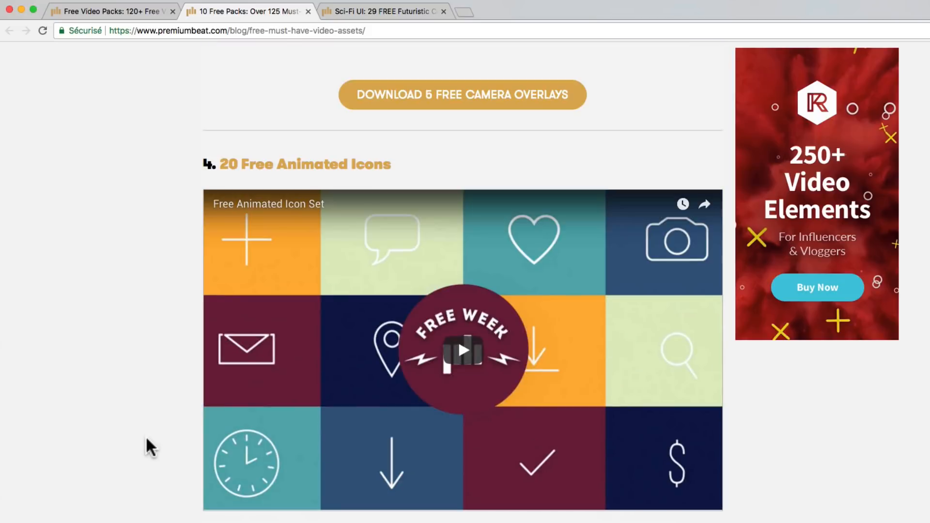
scroll(145, 435, up, 20)
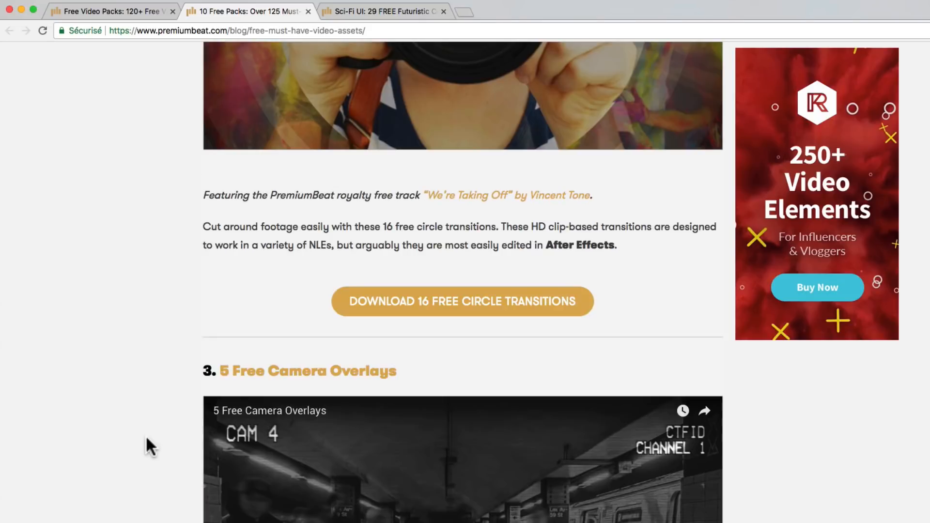
scroll(145, 435, up, 7)
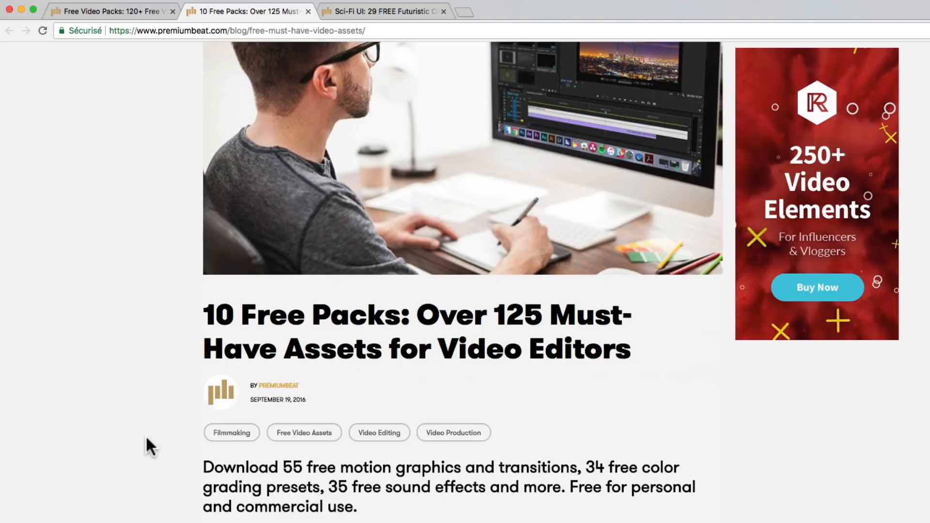
Switch to Finder and check PB-17-FREE-LUTs.zip, PB-Free-Fog-Overlays.zip and PB-Sci-Fi-UI-Free-SFX1.zip in a new Téléchargements window, closing it when done.
click(10, 8)
key(super+n)
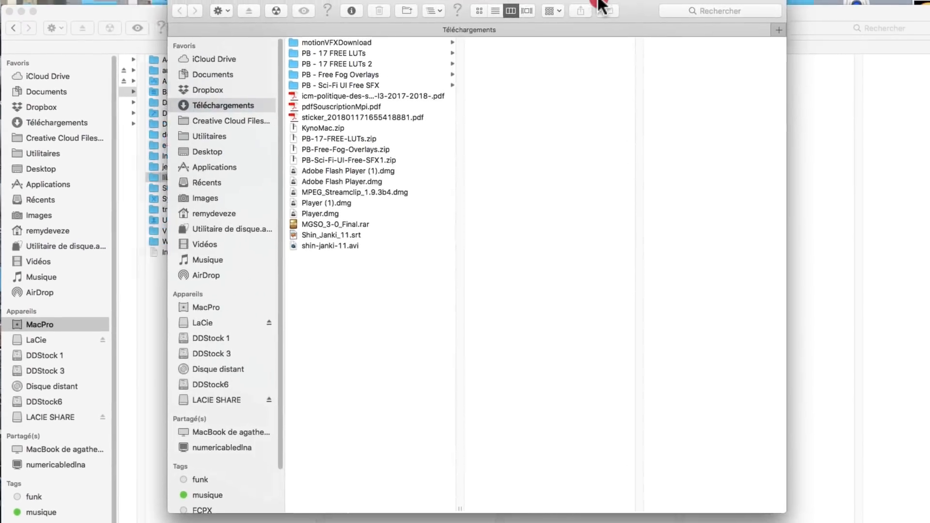
drag(599, 2, 614, 14)
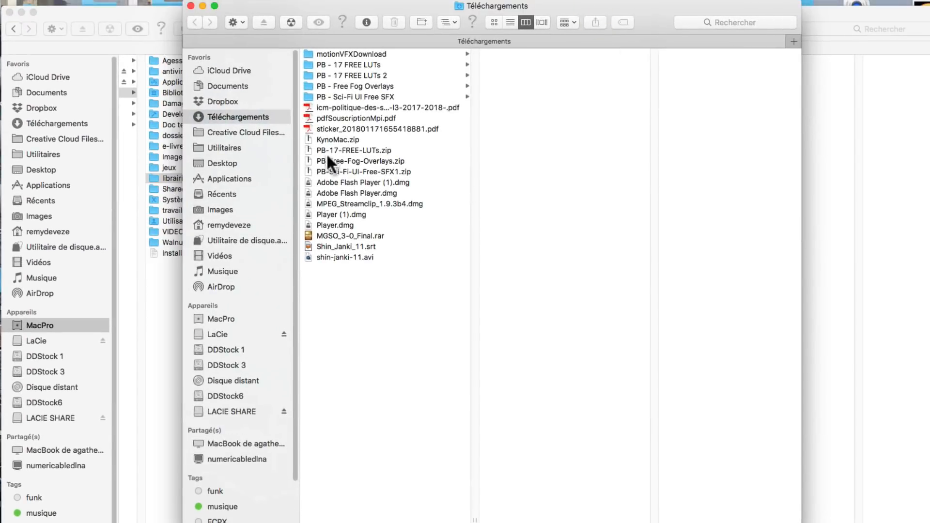
click(340, 149)
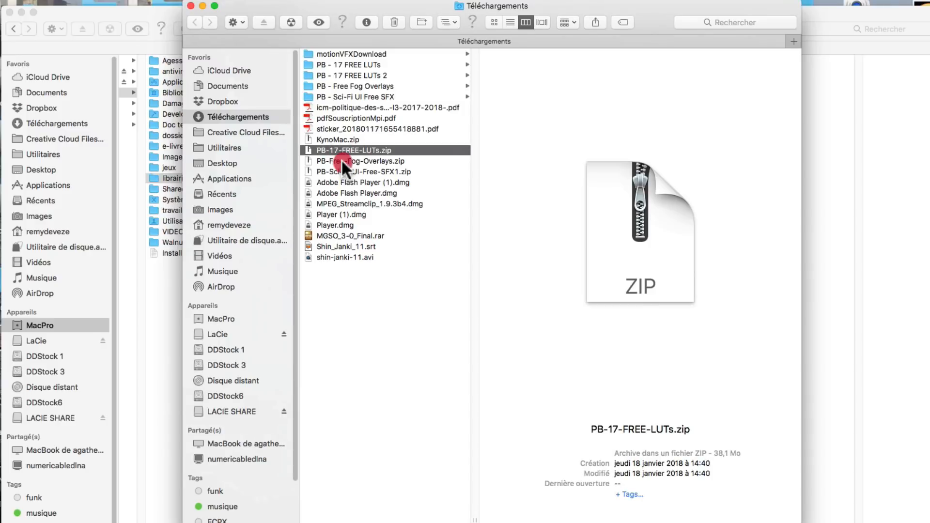
click(341, 161)
click(343, 170)
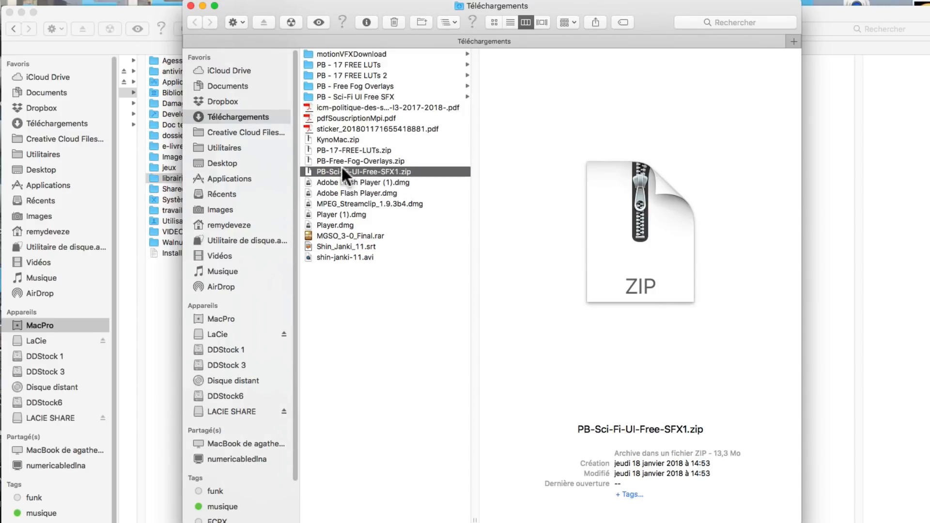
click(190, 6)
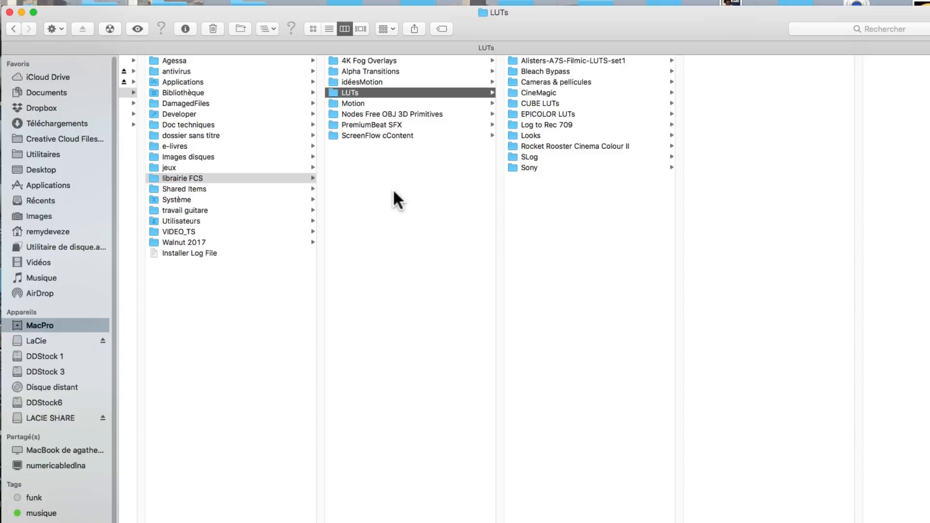
Check the contents of the CineMagic folder in LUTs and open the CUBE LUTs folder.
click(586, 92)
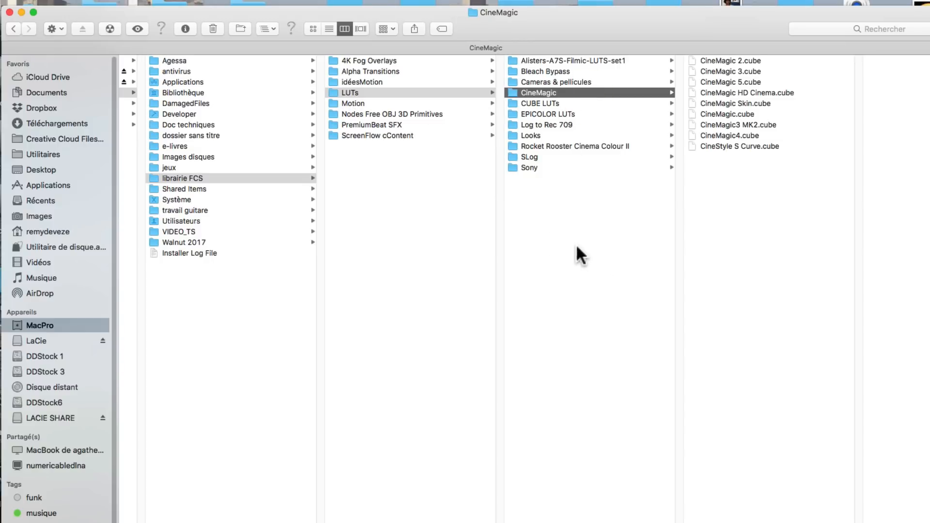
key(Left)
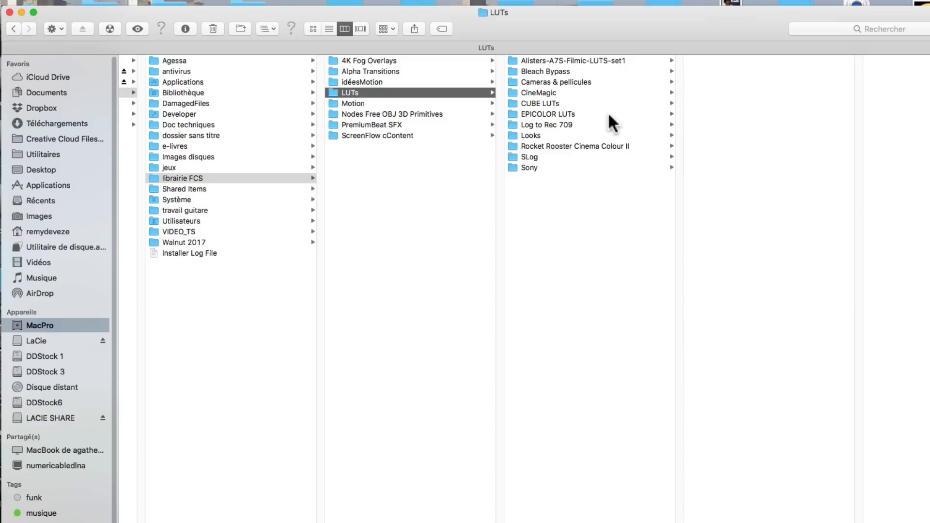
click(531, 103)
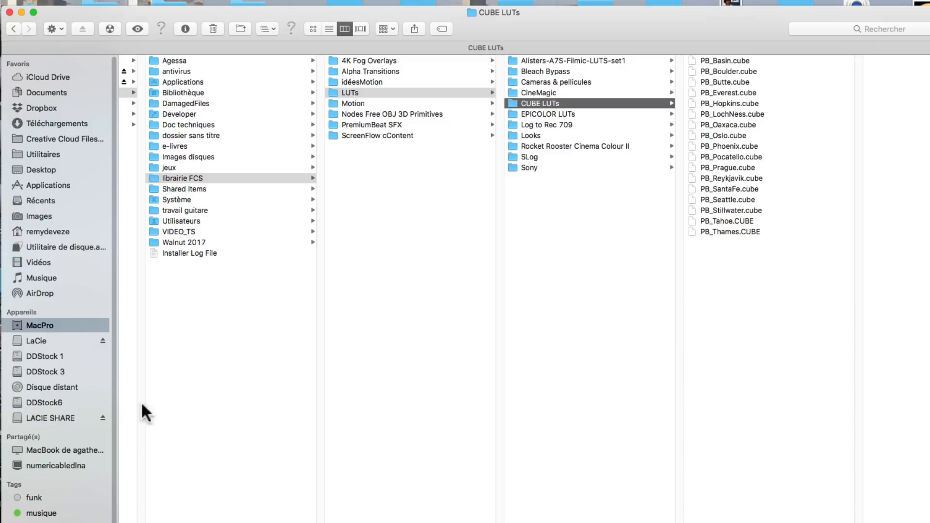
Rename the PB_Tahoe LUT file so that its extension is lowercase: PB_Tahoe.cube.
click(748, 217)
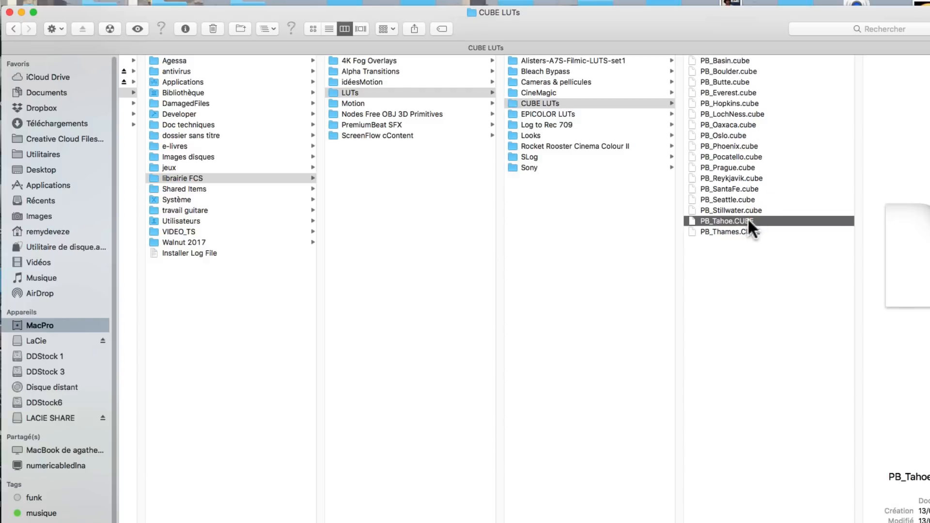
key(Return)
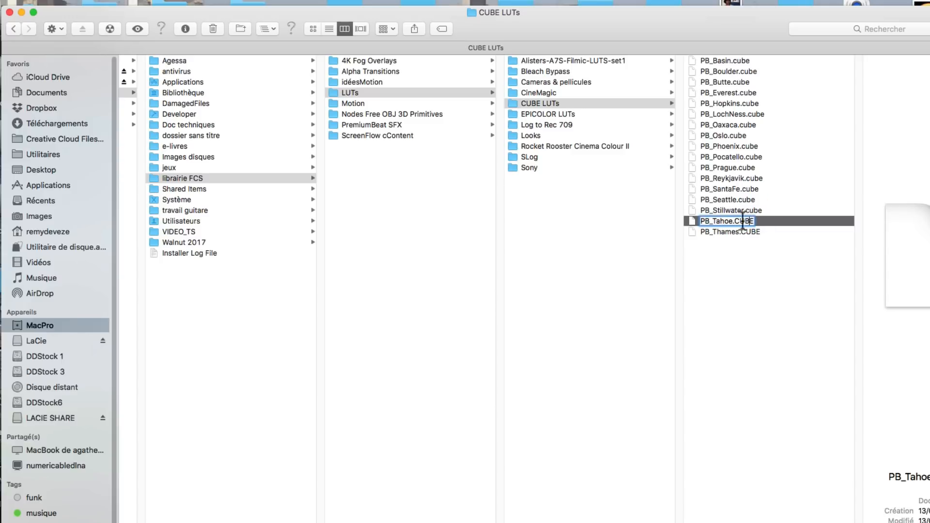
drag(735, 222, 754, 221)
text(cube)
Rename the PB_Thames LUT file so that its extension is lowercase: PB_Thames.cube.
click(741, 233)
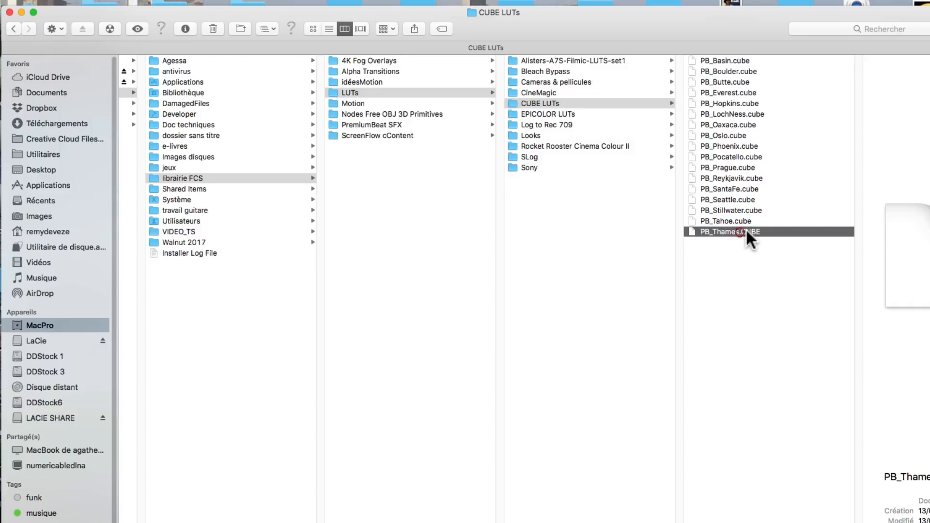
click(747, 232)
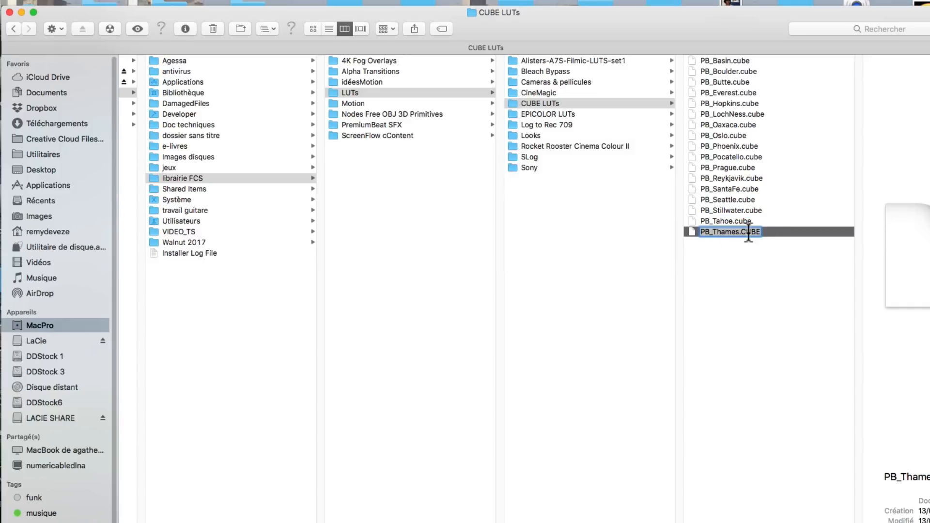
double_click(742, 232)
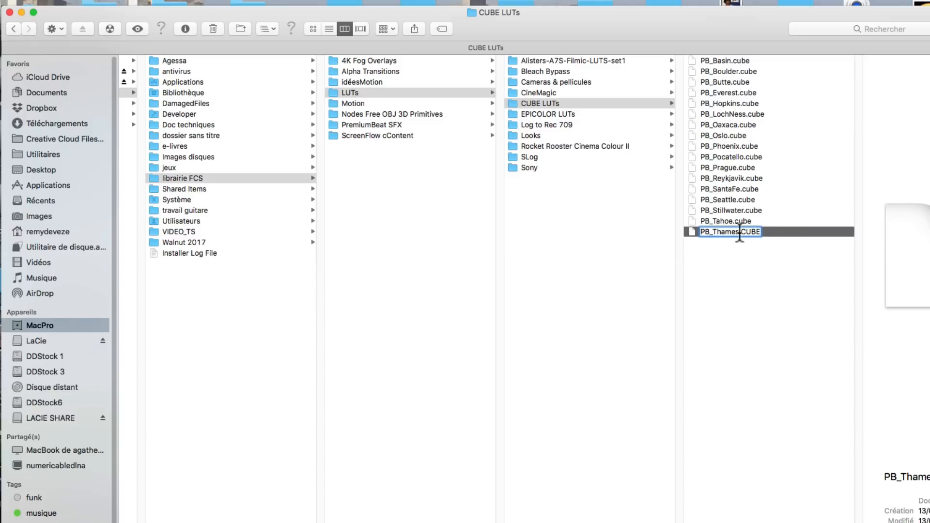
double_click(746, 232)
text(cube)
key(Return)
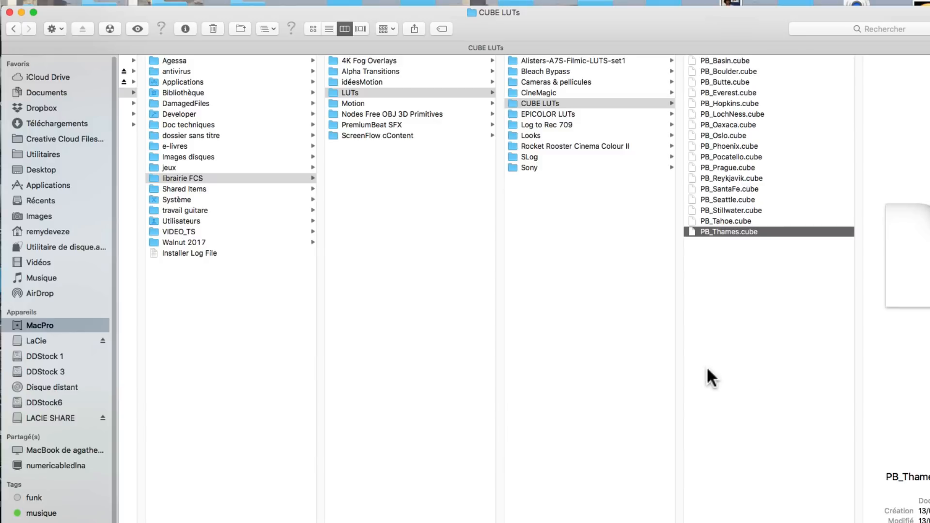
Switch to Final Cut Pro and place the playhead at 2:02 on the Ciel2016_f clip.
key(super+Tab)
key(super+Tab)
key(super+Tab)
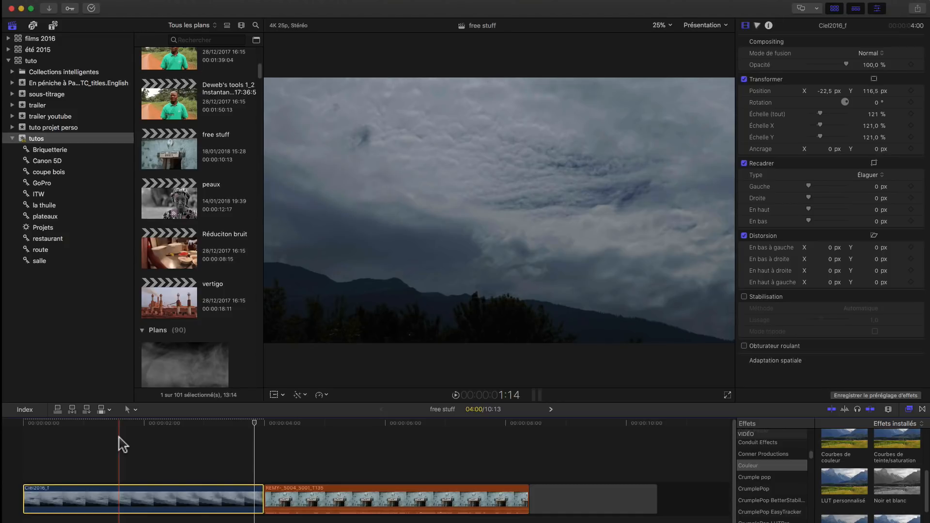
click(120, 440)
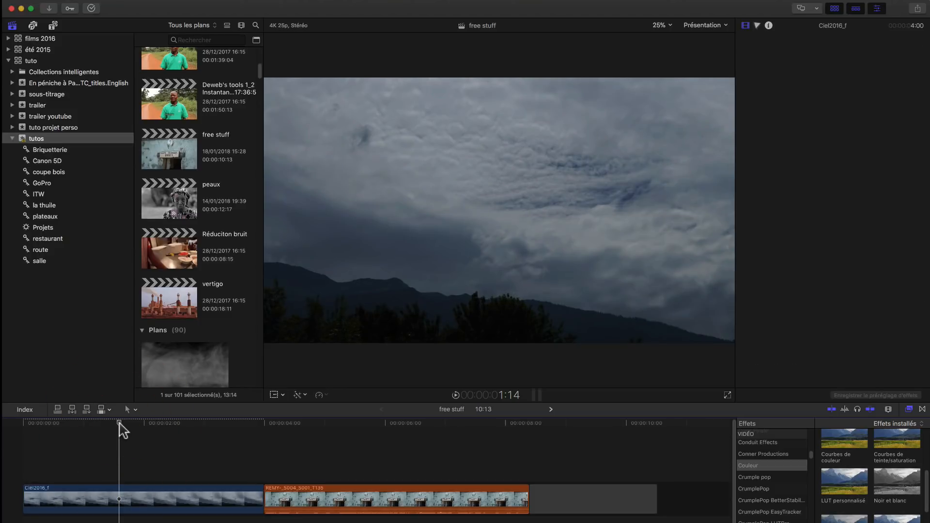
click(150, 426)
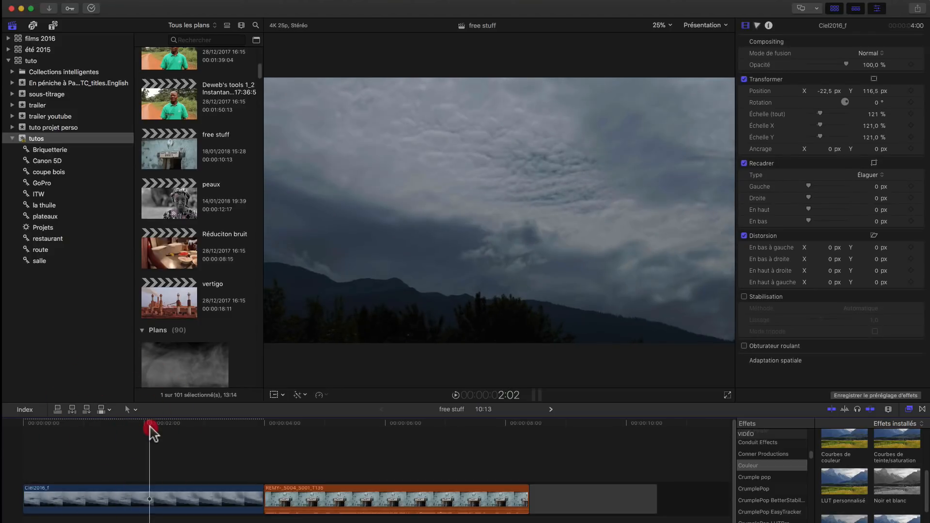
Examine the resolution and color space of the Ciel2016_f clip and the free stuff project, and move the playhead to 6:11 on the second clip.
click(769, 25)
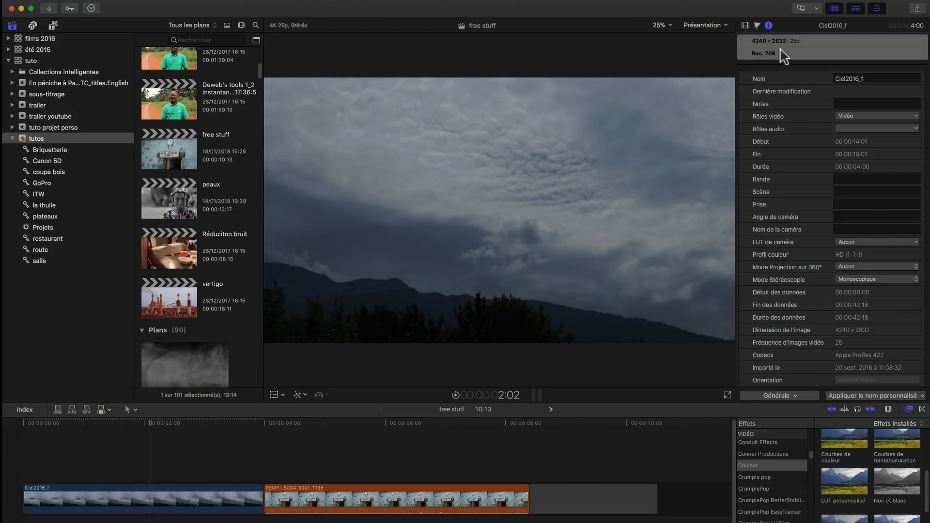
click(182, 155)
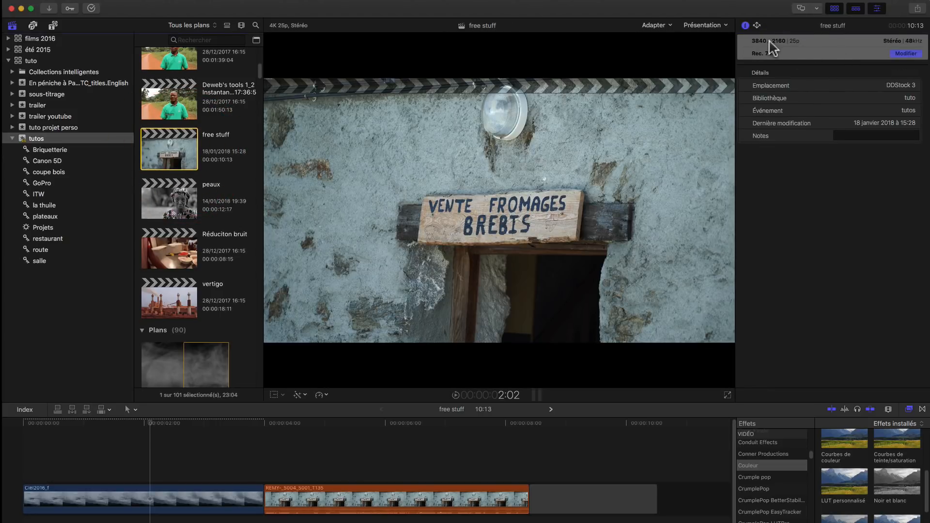
click(401, 423)
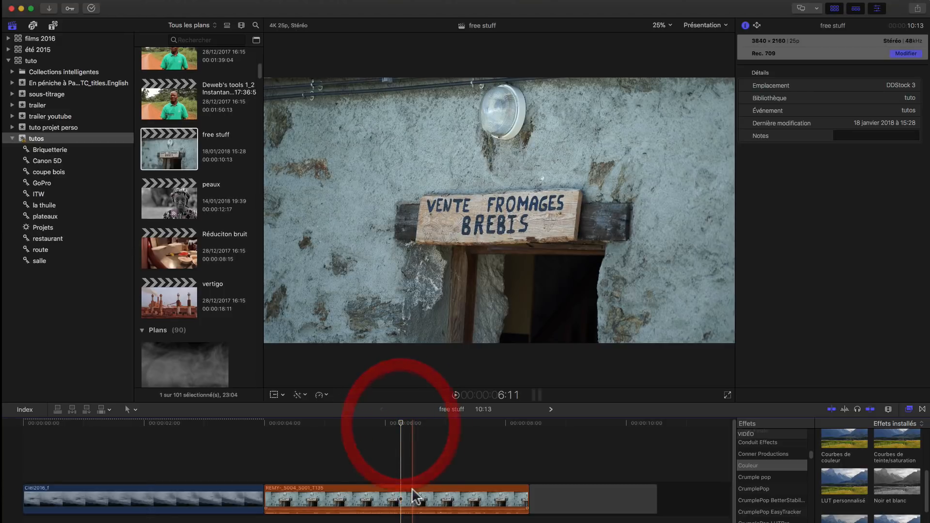
Examine the second clip's properties, then place the playhead at 2:12 on the Ciel2016_f clip and select it.
click(401, 494)
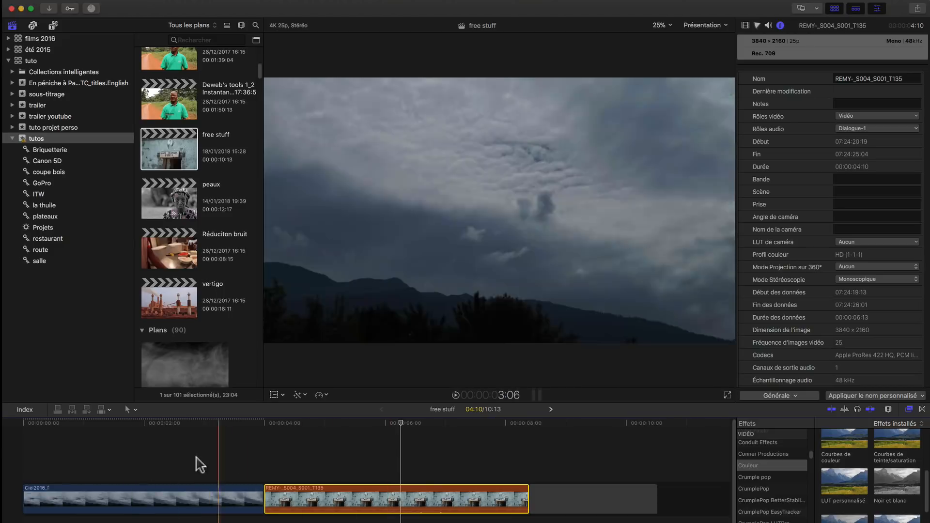
click(175, 462)
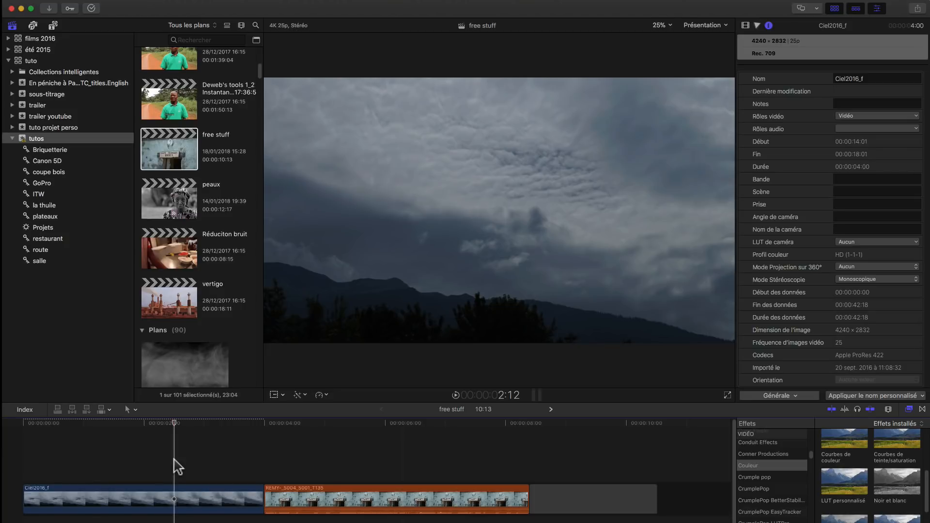
click(173, 502)
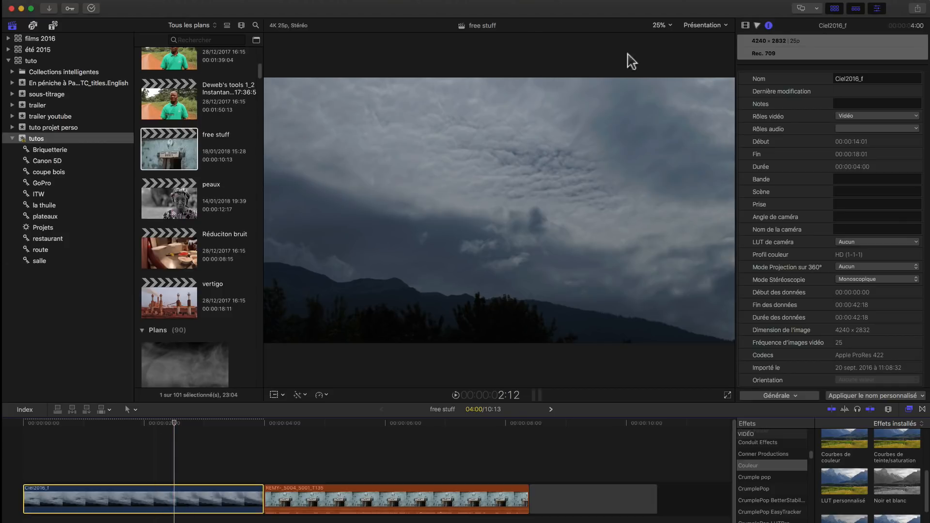
Apply the LUT personnalisé effect from the Couleur category to the Ciel2016_f clip.
click(745, 25)
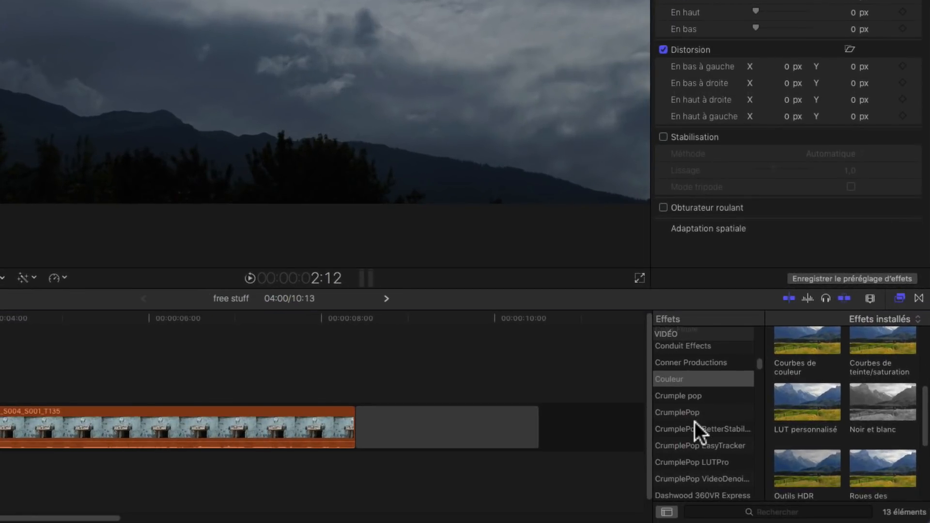
click(704, 378)
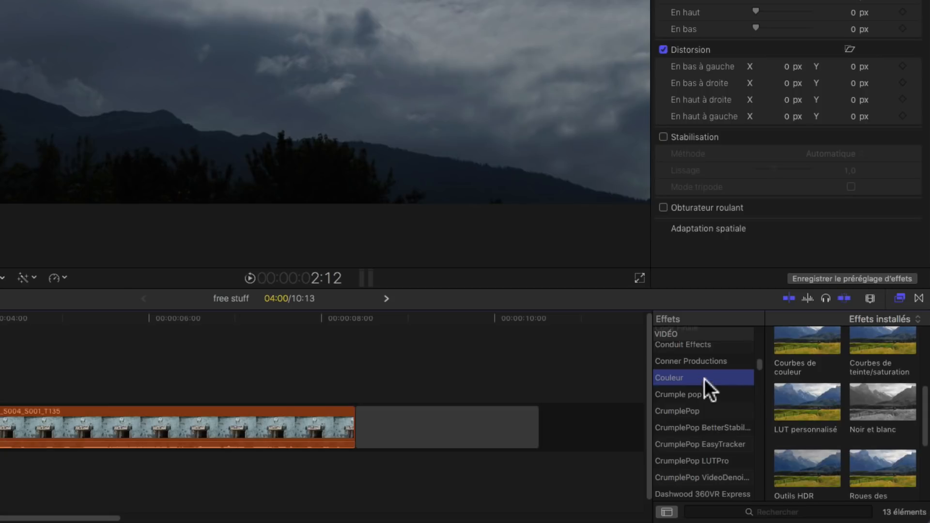
click(678, 377)
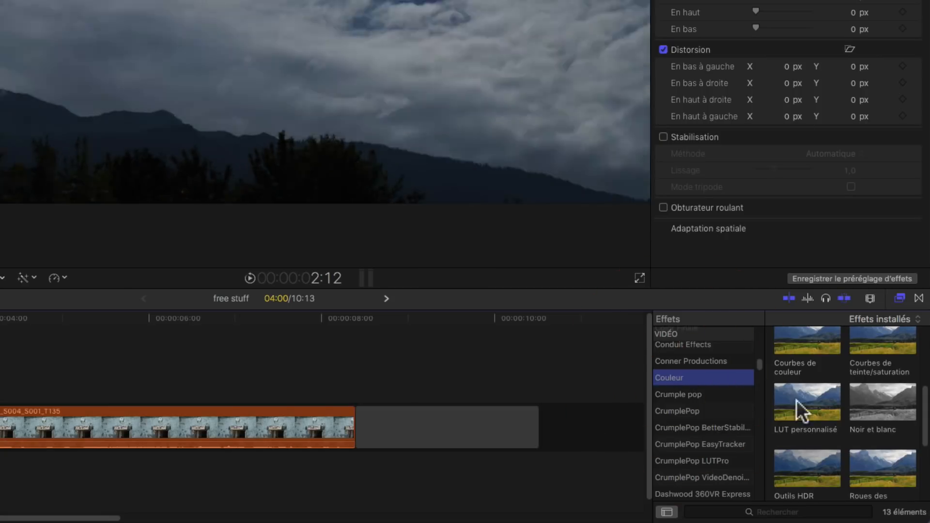
click(807, 404)
drag(806, 404, 190, 491)
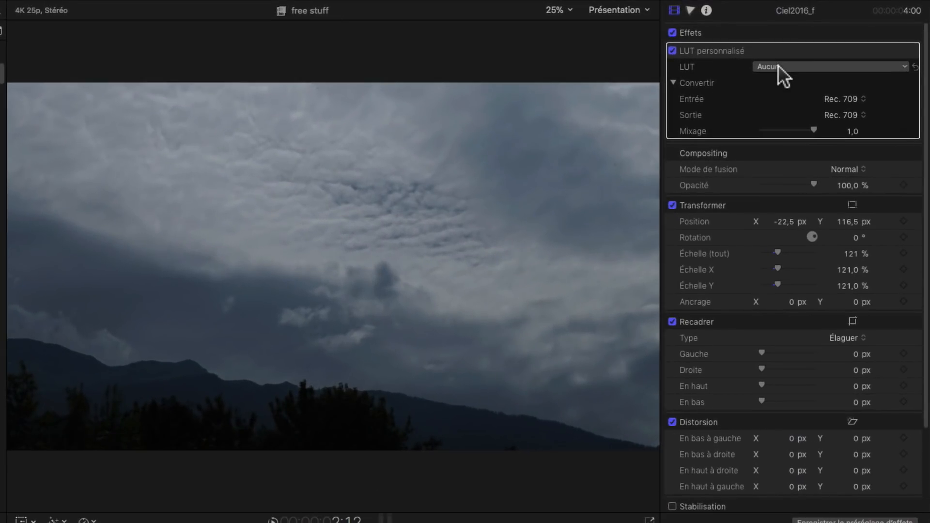
Load the CUBE LUTs folder from the LUTs folder as custom LUTs, with Rec. 709 as input and output color space.
click(796, 59)
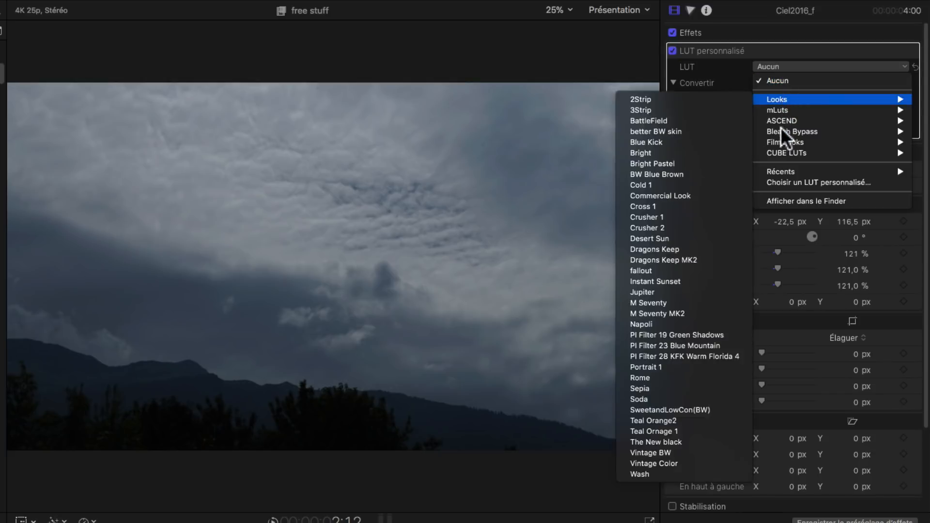
click(775, 182)
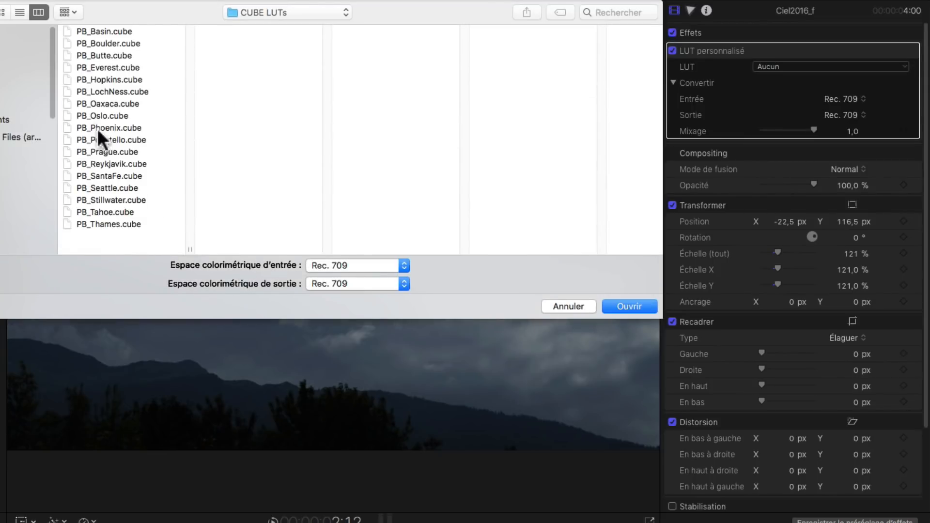
click(259, 13)
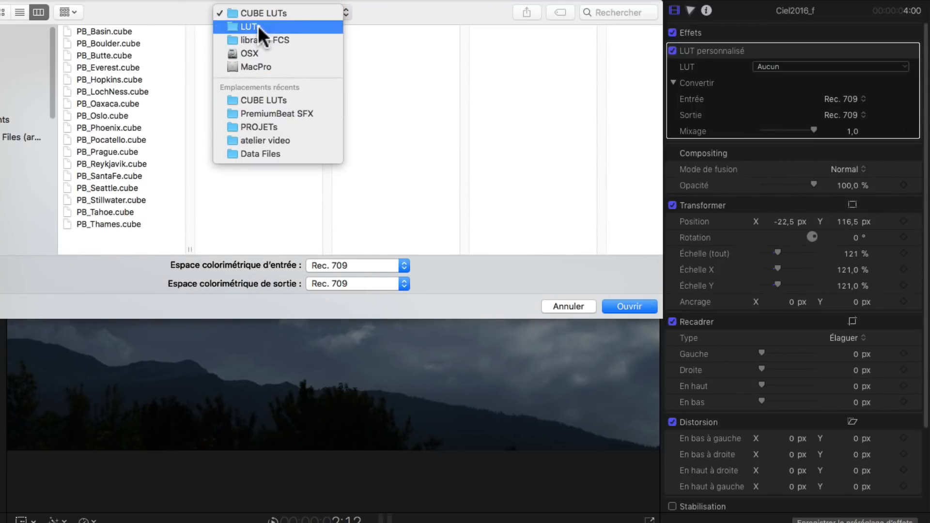
click(258, 27)
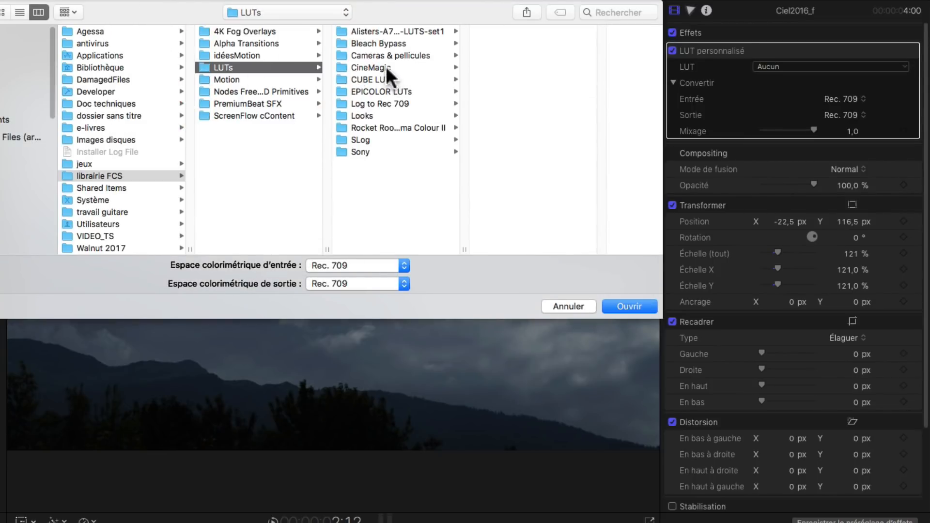
click(369, 80)
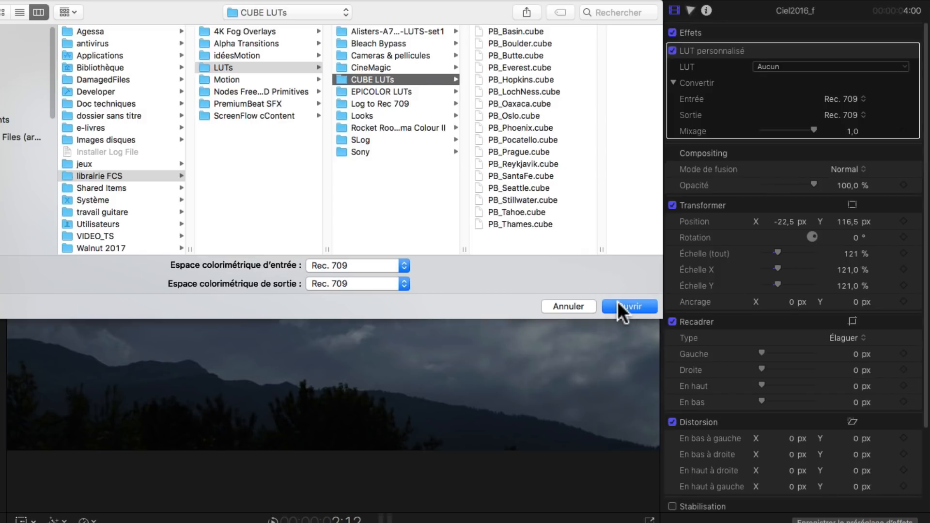
click(537, 224)
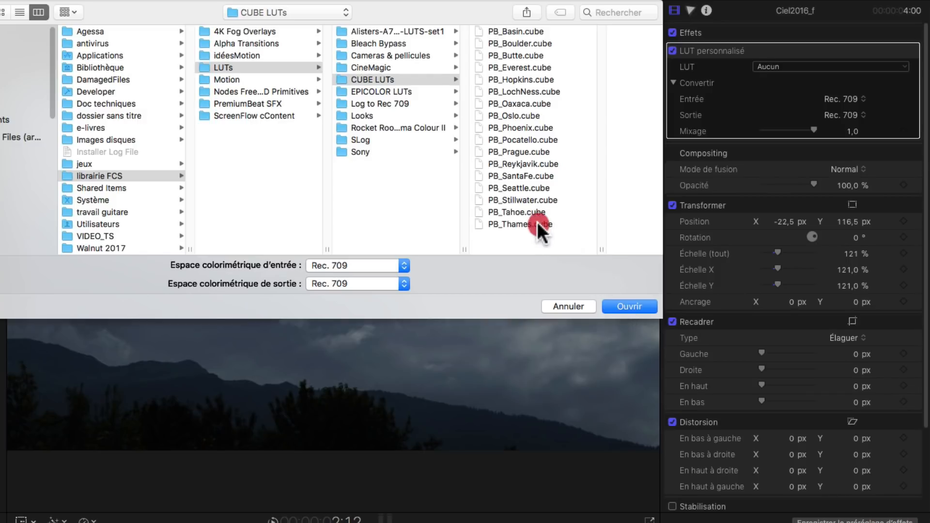
click(327, 77)
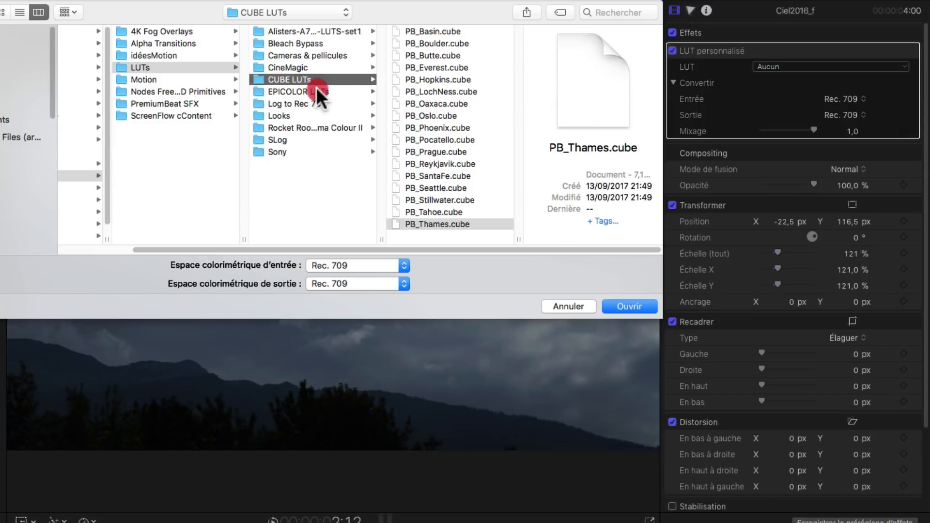
click(296, 91)
click(296, 79)
click(627, 303)
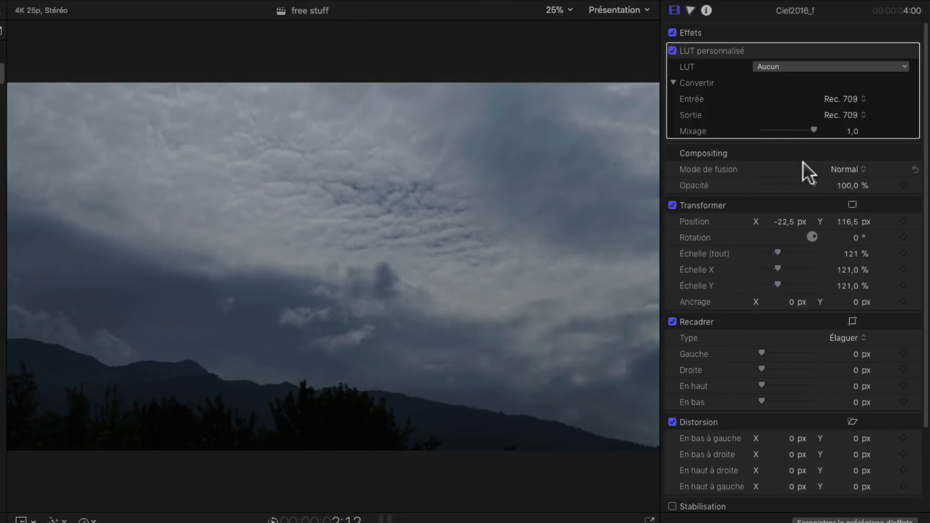
Assign the PB_Reykjavik LUT from the CUBE LUTs set to the effect on Ciel2016_f.
click(797, 66)
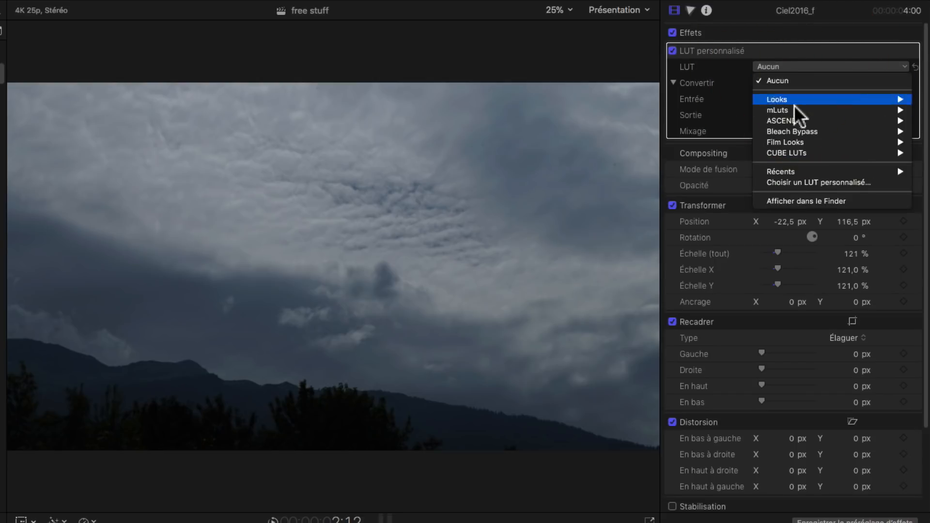
mouse_move(783, 151)
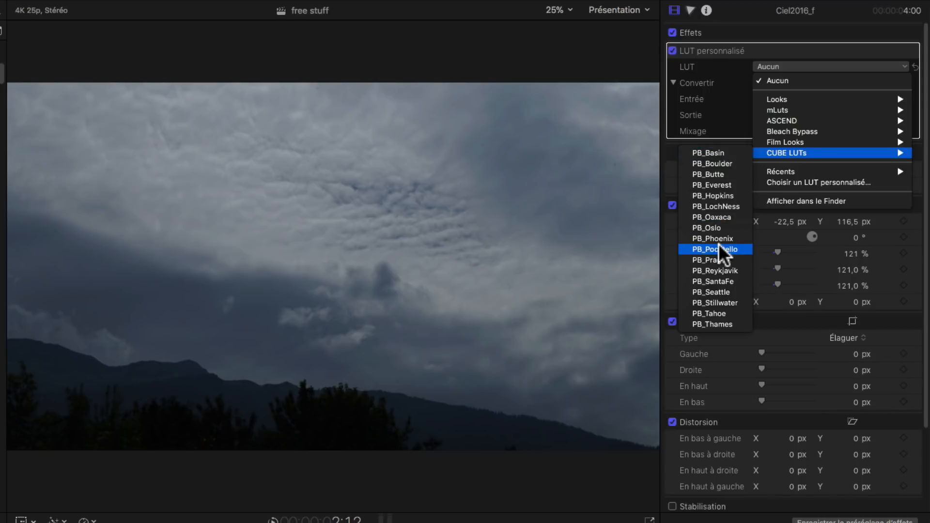
click(714, 270)
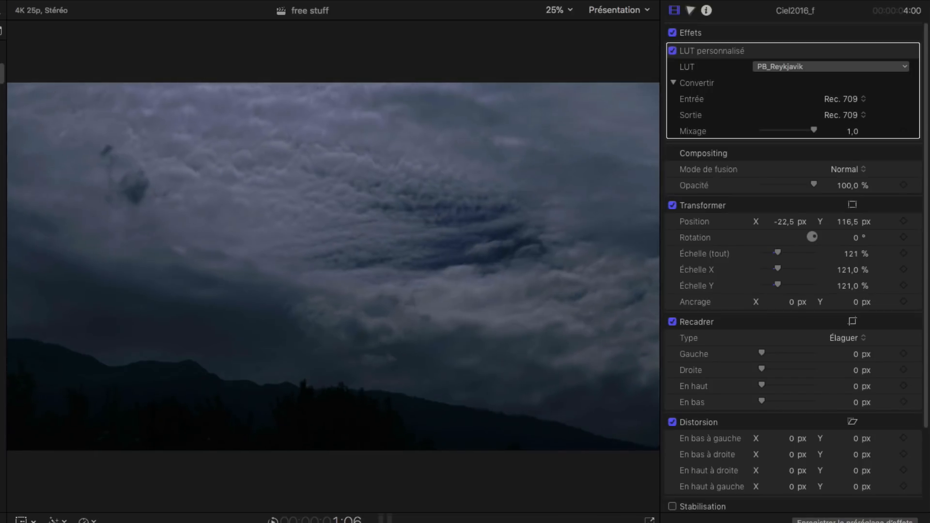
Reduce the LUT effect's Mixage to 0,64 and place the playhead at 2:15 on the Ciel2016_f clip.
click(520, 272)
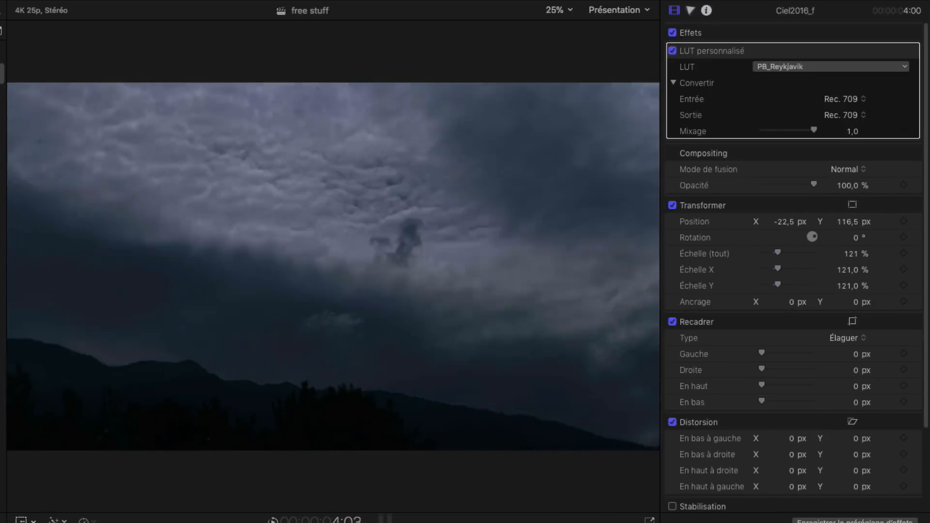
drag(813, 132, 793, 131)
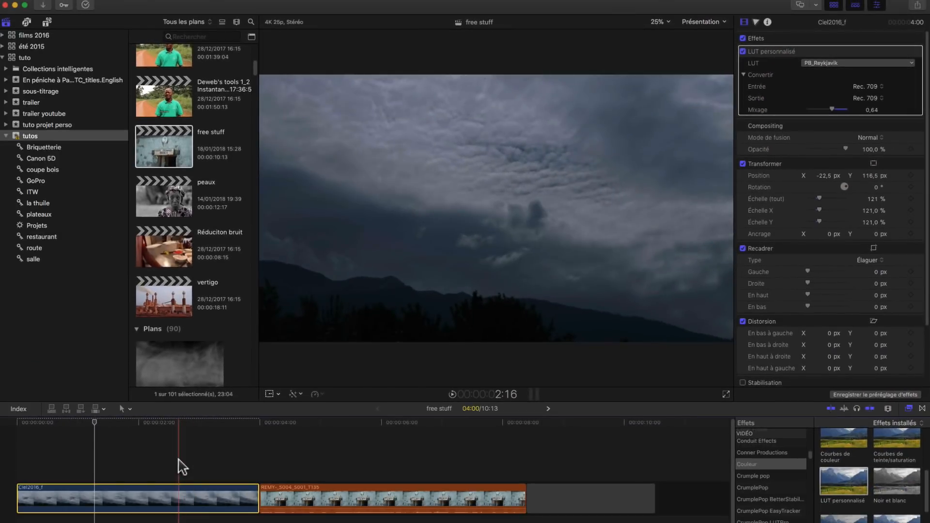
click(143, 475)
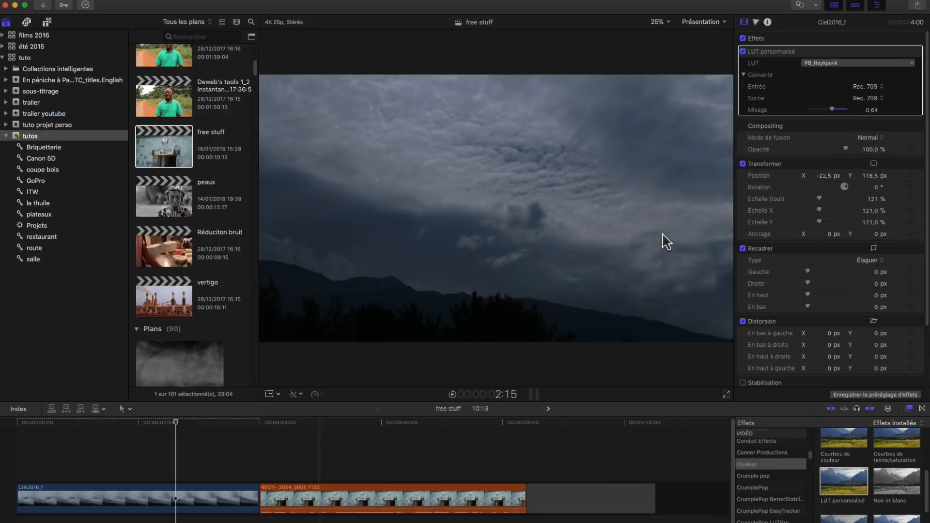
Switch to the Finder to view the contents of the 4K Fog Overlays folder, then return to Final Cut Pro.
click(570, 252)
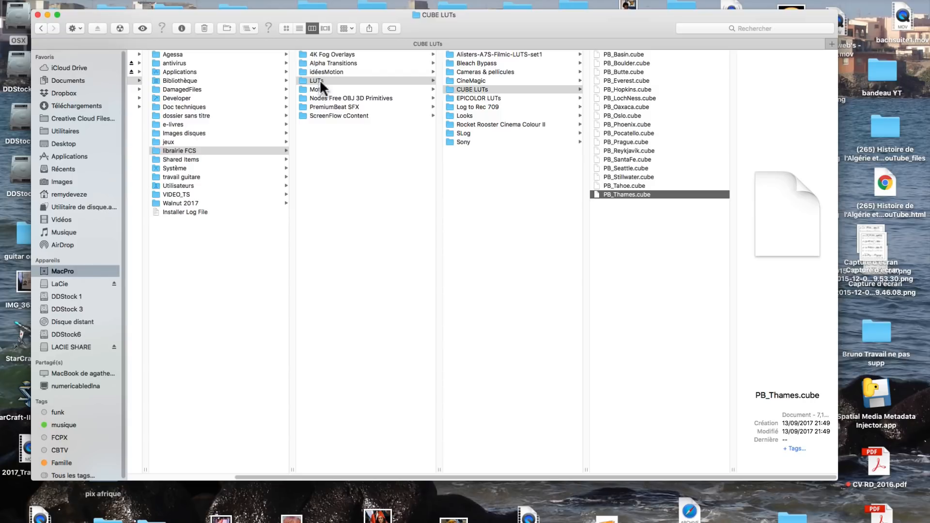
click(319, 54)
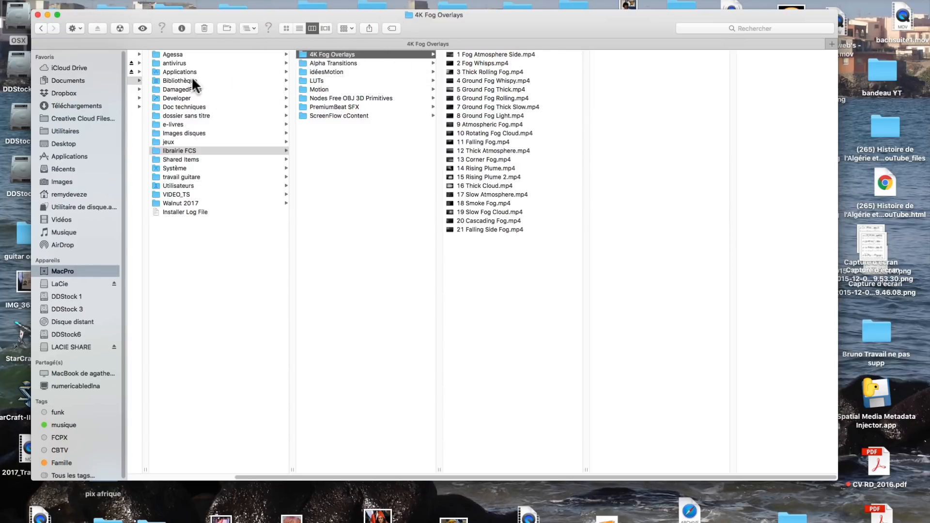
key(super+Tab)
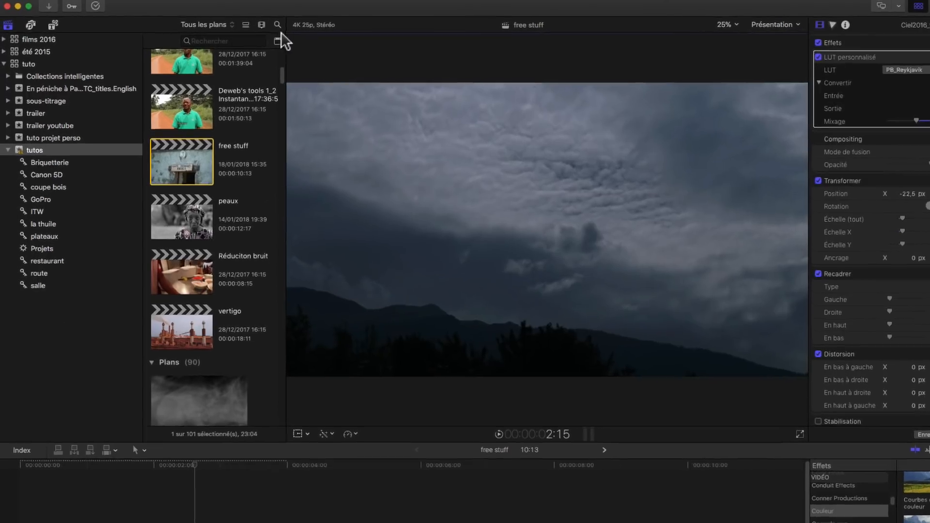
Filter the tutos event's clips with the search text "Fo" and look through the fog overlays.
click(205, 37)
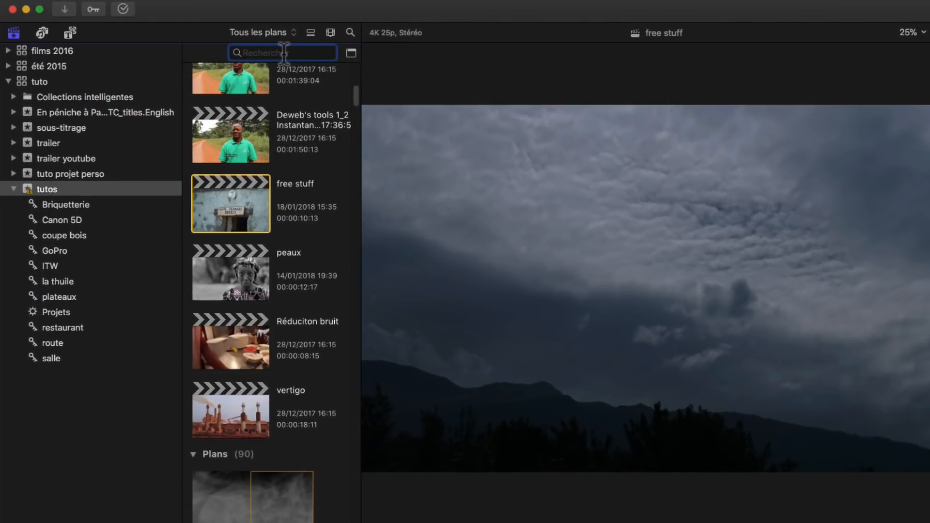
text(Fo)
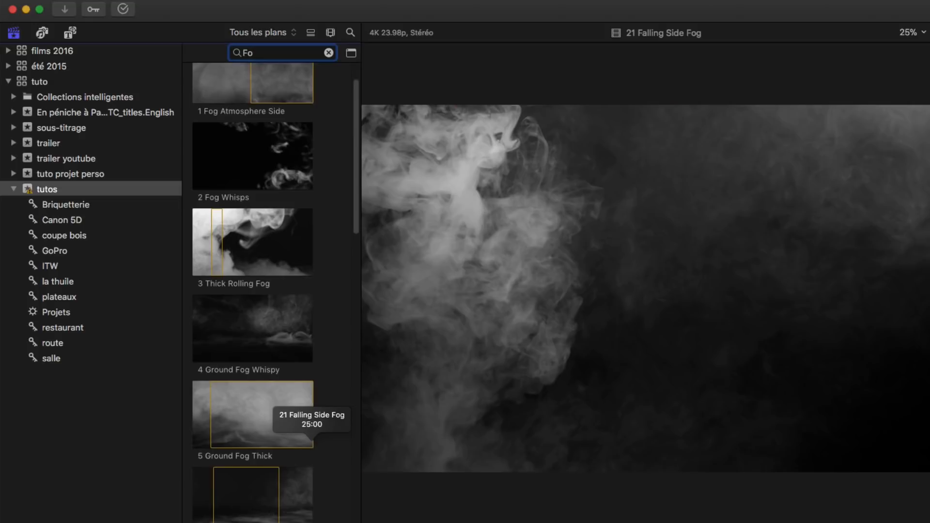
scroll(296, 97, down, 10)
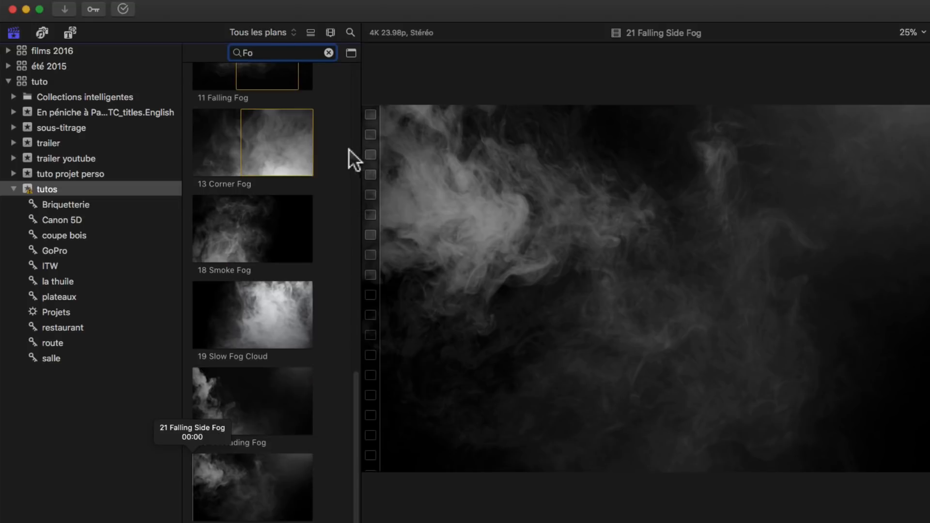
scroll(323, 150, up, 10)
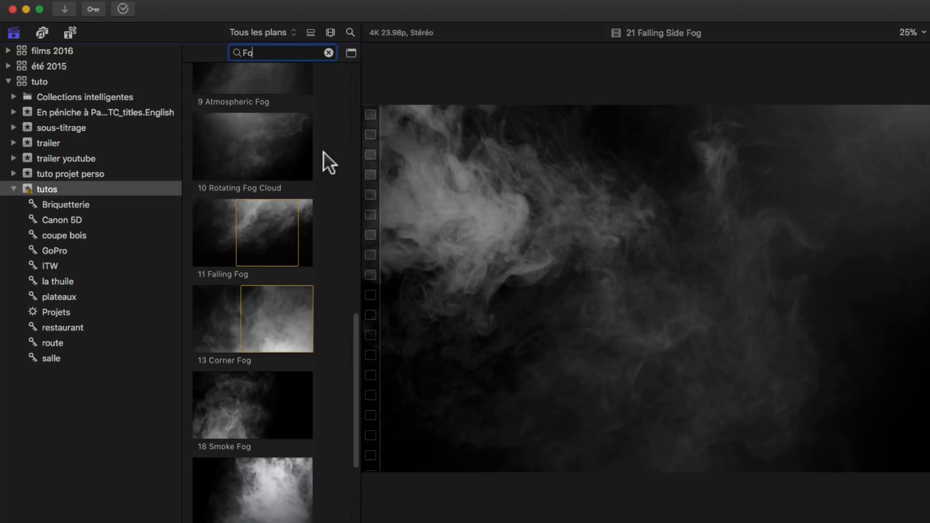
scroll(325, 173, up, 4)
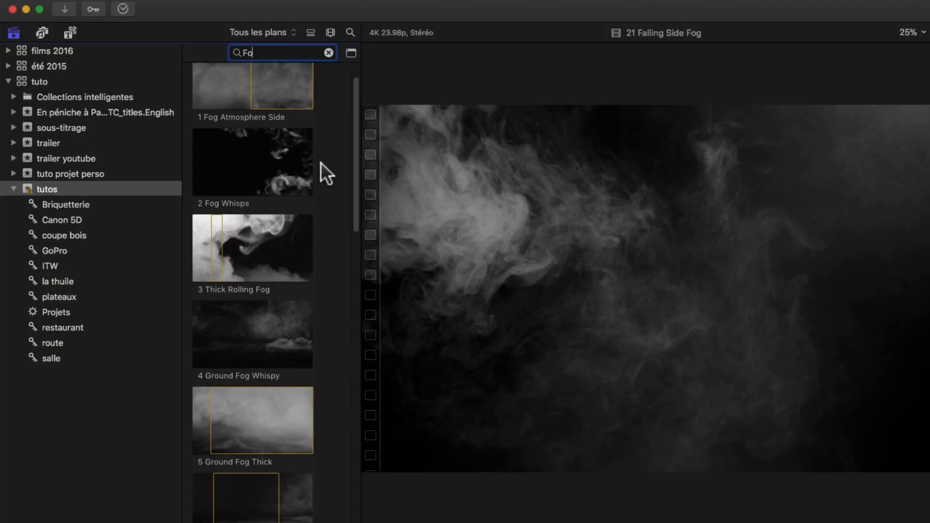
scroll(321, 162, up, 2)
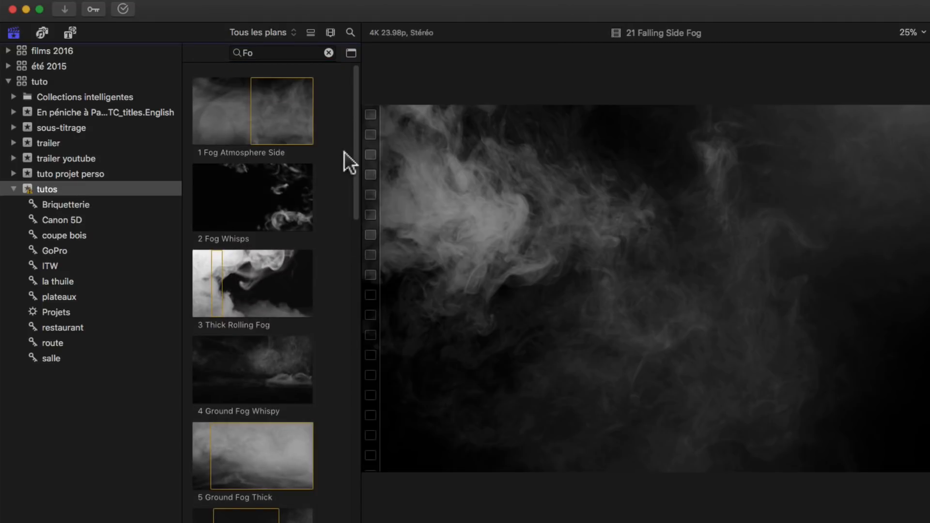
Connect the 6 Ground Fog Rolling overlay above the Ciel2016_f clip in the timeline, covering that clip's full length.
drag(352, 164, 357, 266)
click(241, 247)
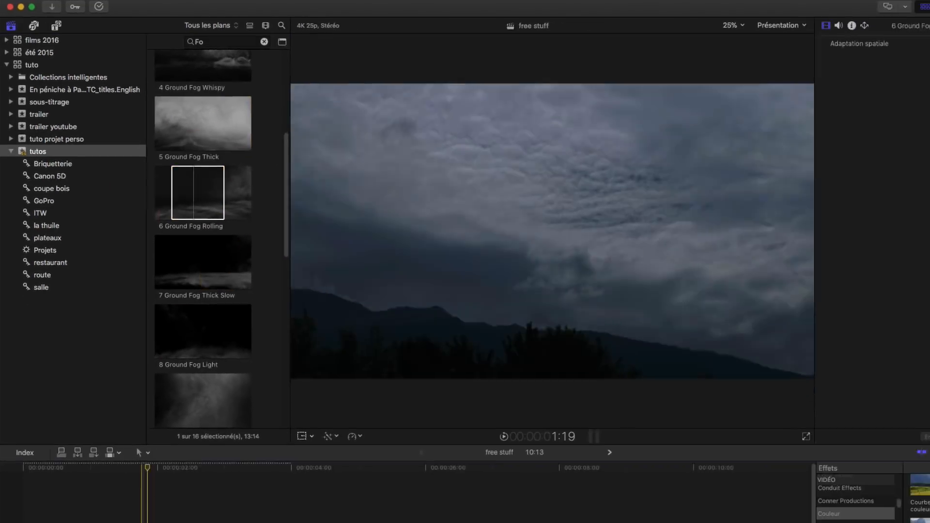
click(117, 505)
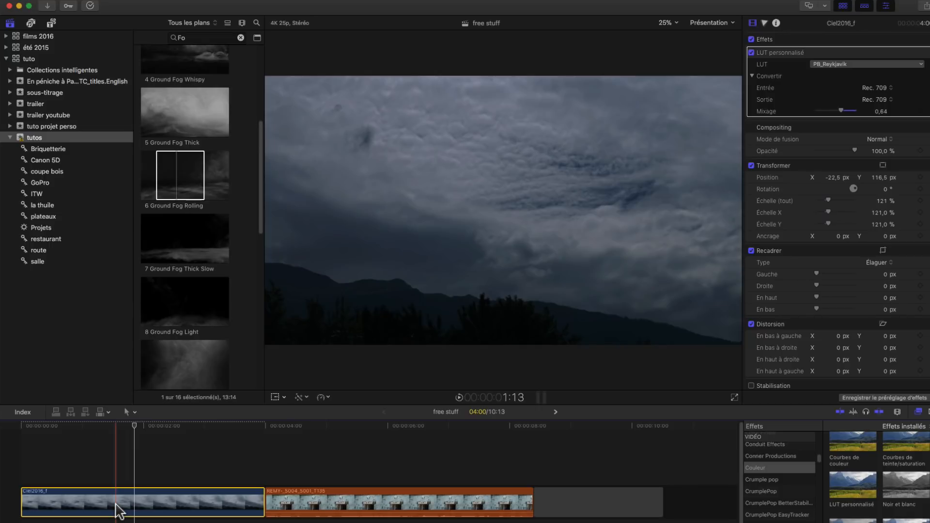
click(175, 188)
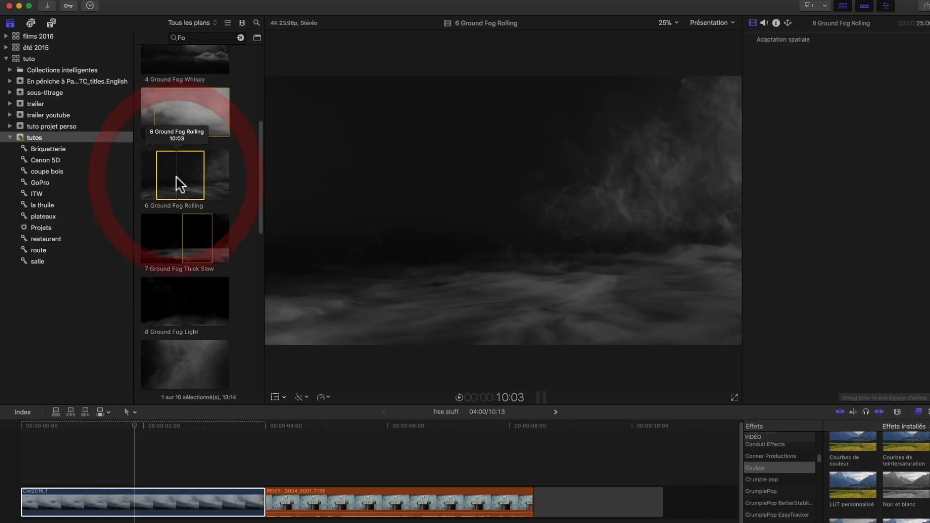
key(q)
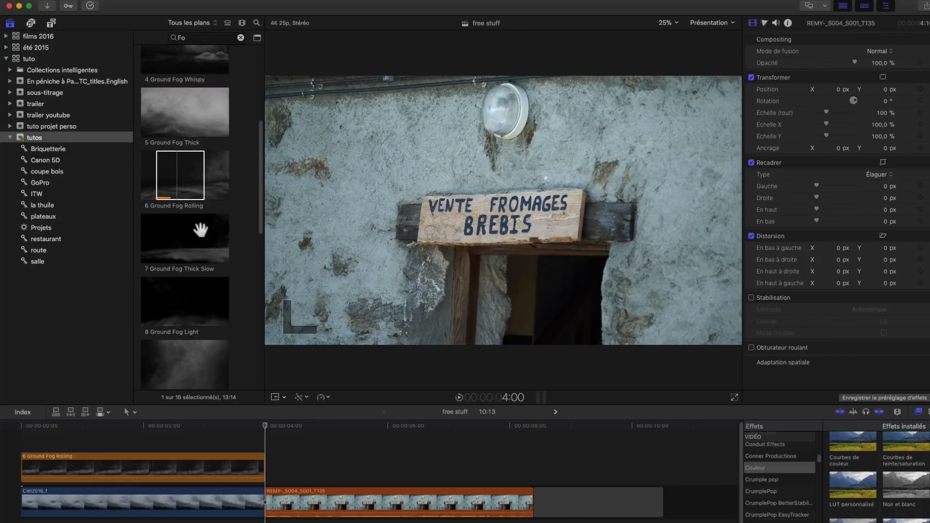
click(157, 191)
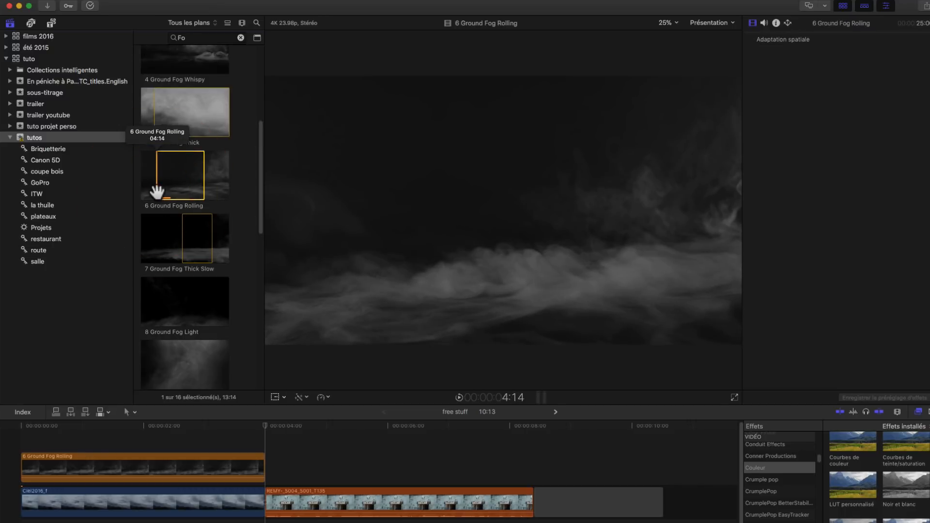
Set the blend mode of the 6 Ground Fog Rolling timeline clip to the Superposition option listed after Éclaircissement and play the composite.
key(space)
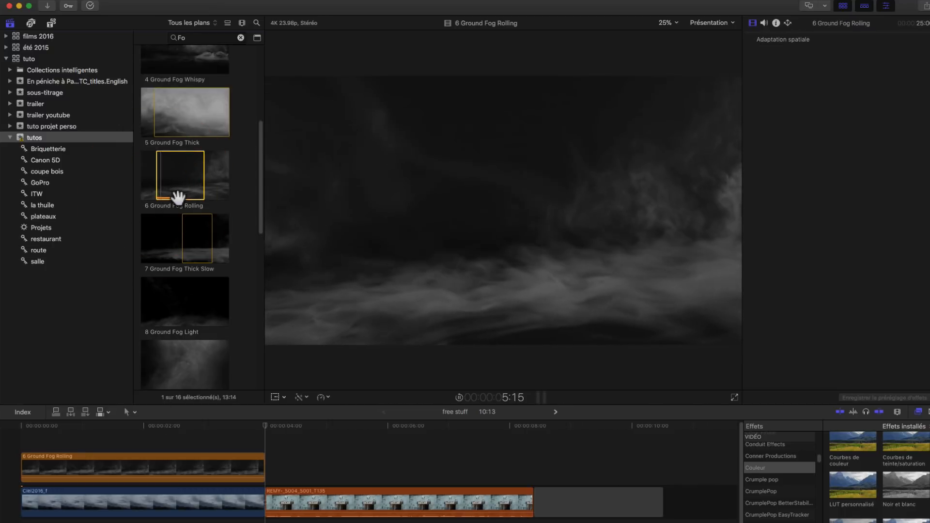
click(133, 465)
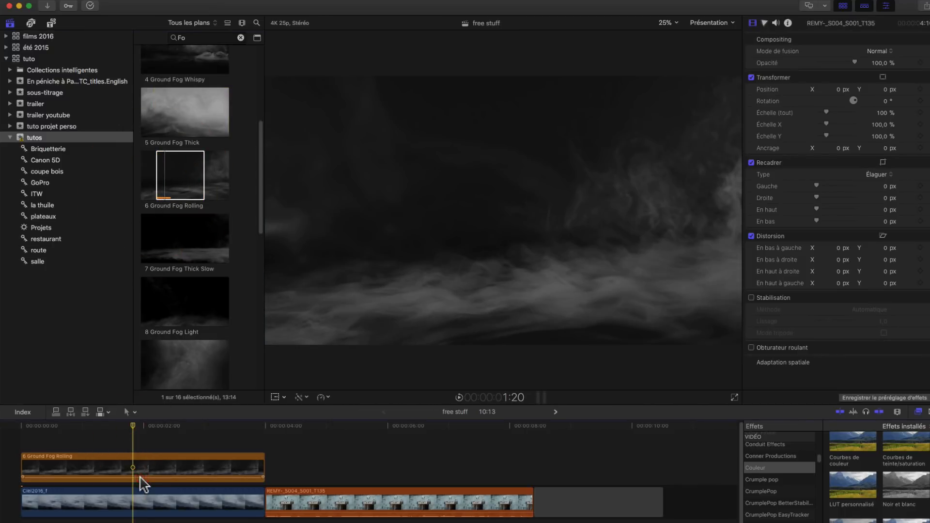
click(144, 465)
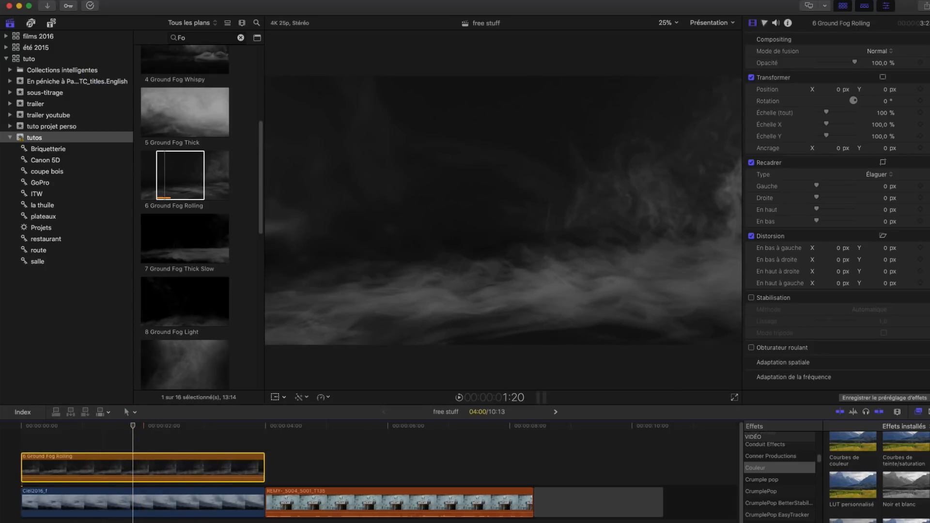
click(870, 51)
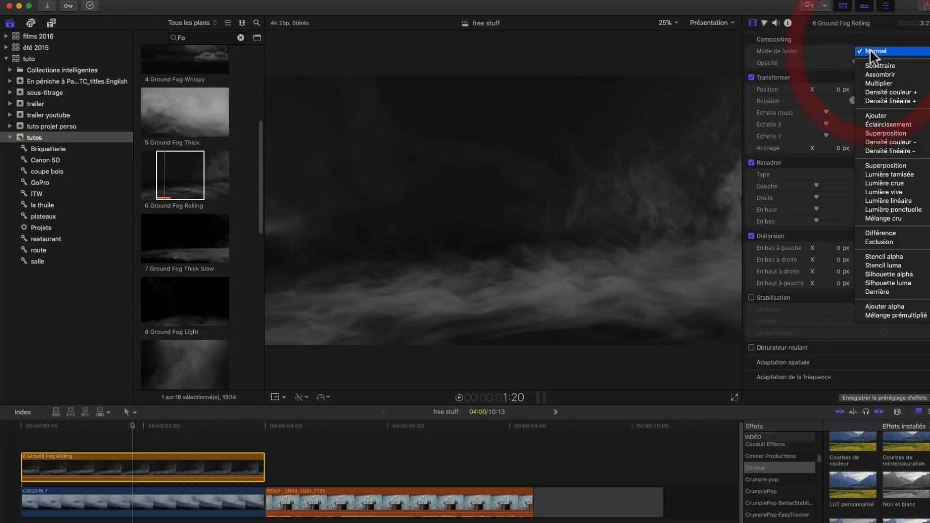
click(893, 131)
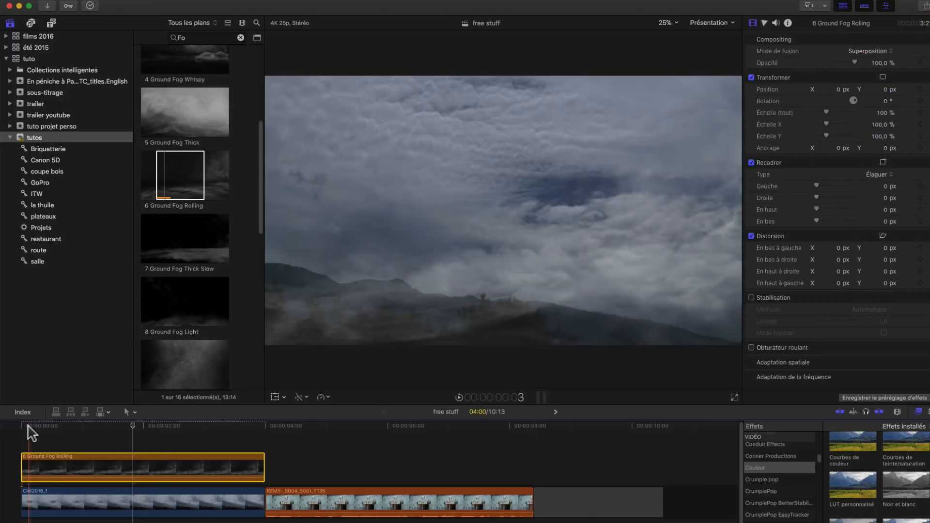
click(29, 429)
key(space)
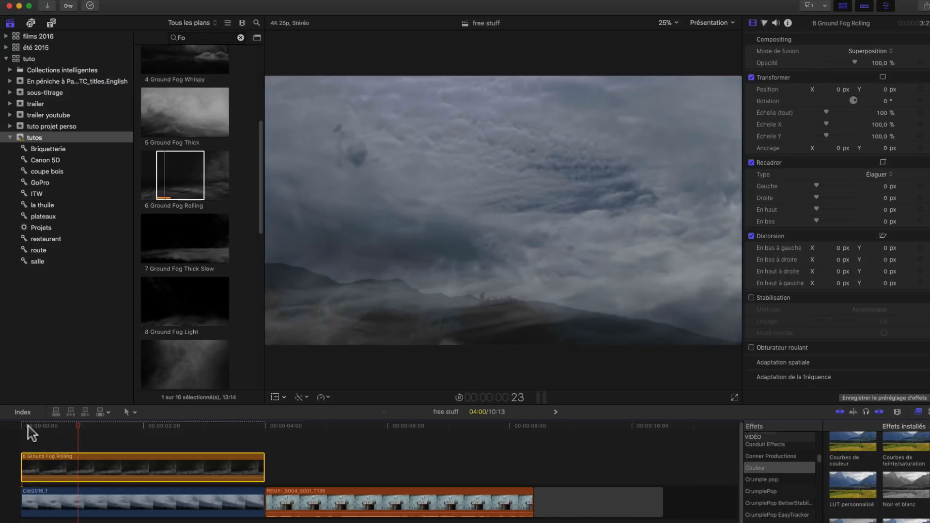
Slow the 6 Ground Fog Rolling clip to 47 % within the Ciel2016_f clip's length, and lower its opacity to 74,68 %.
click(151, 466)
key(super+r)
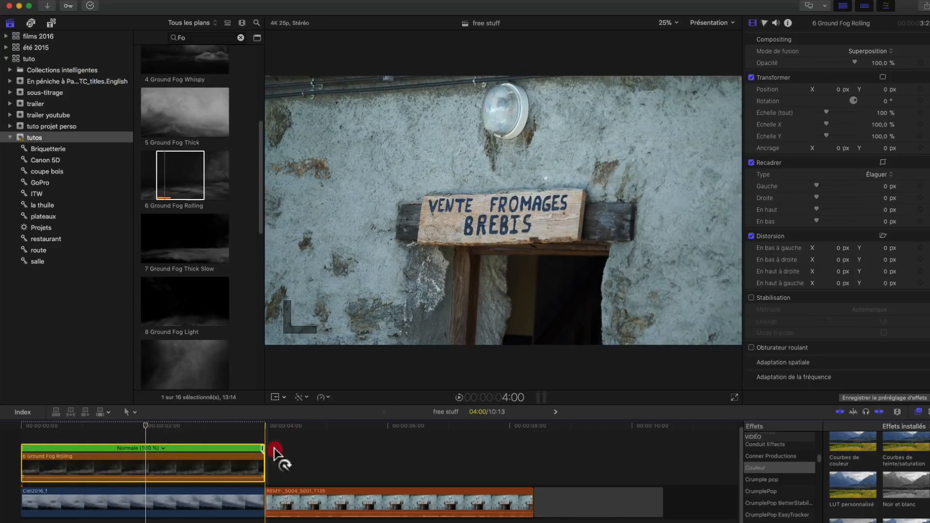
mouse_move(274, 454)
mouse_down()
mouse_move(534, 458)
mouse_move(245, 465)
mouse_move(264, 465)
mouse_up()
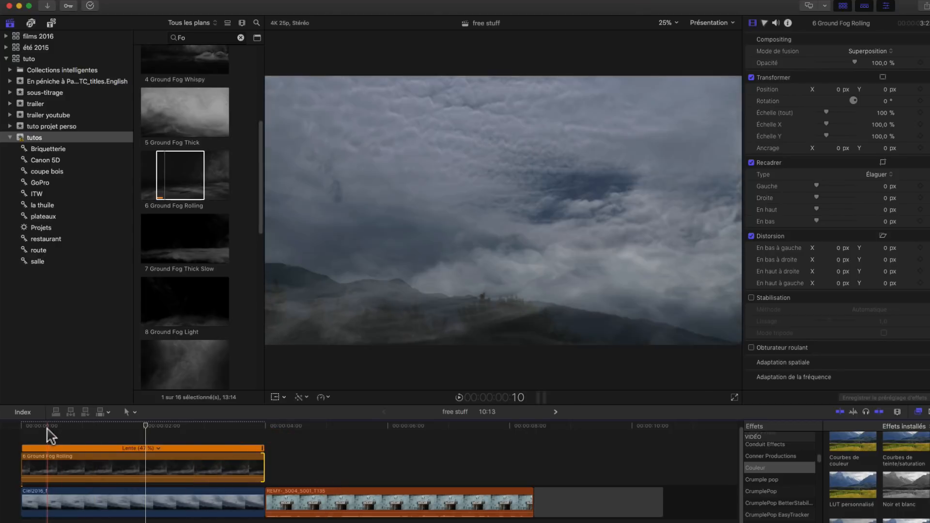
key(space)
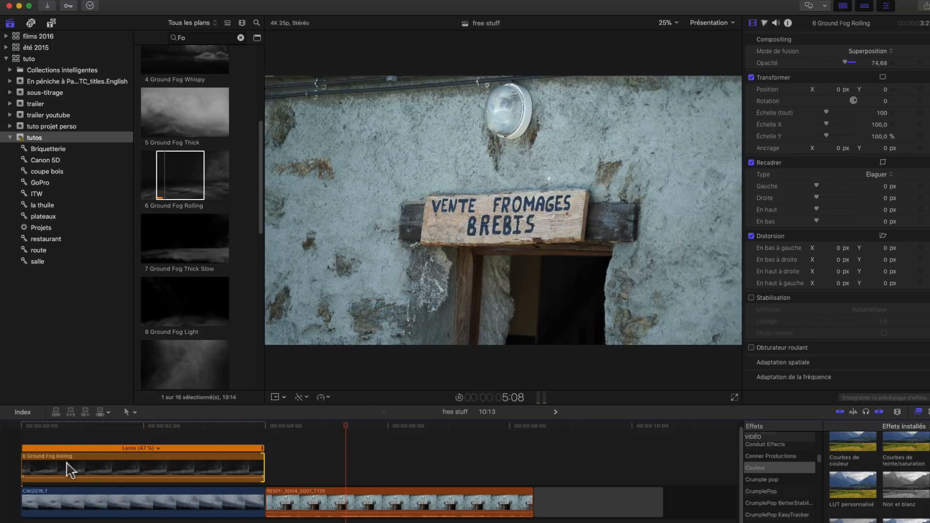
key(space)
Apply the LUT personnalisé effect with the CUBE LUTs' PB_Oslo to the REMY-_S004_S001_T135 clip and reduce its Mixage to 0,73.
click(392, 499)
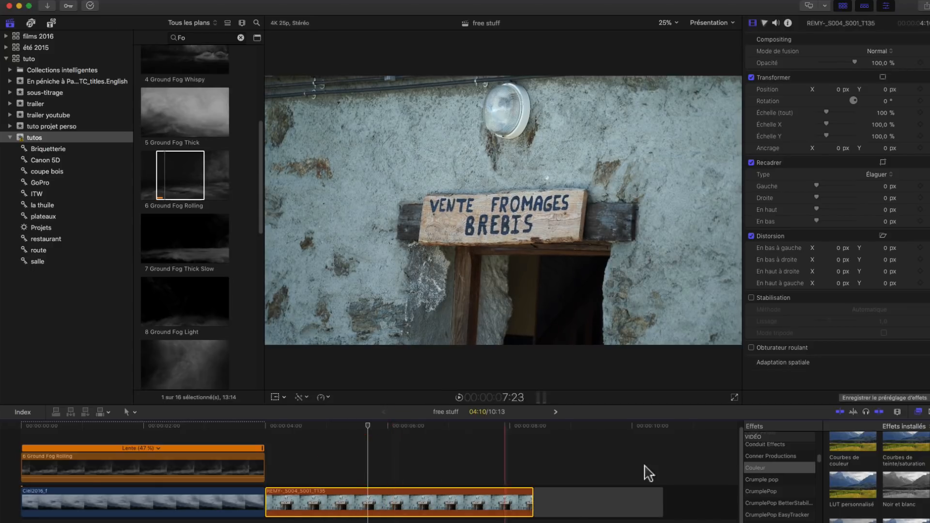
drag(869, 492, 441, 509)
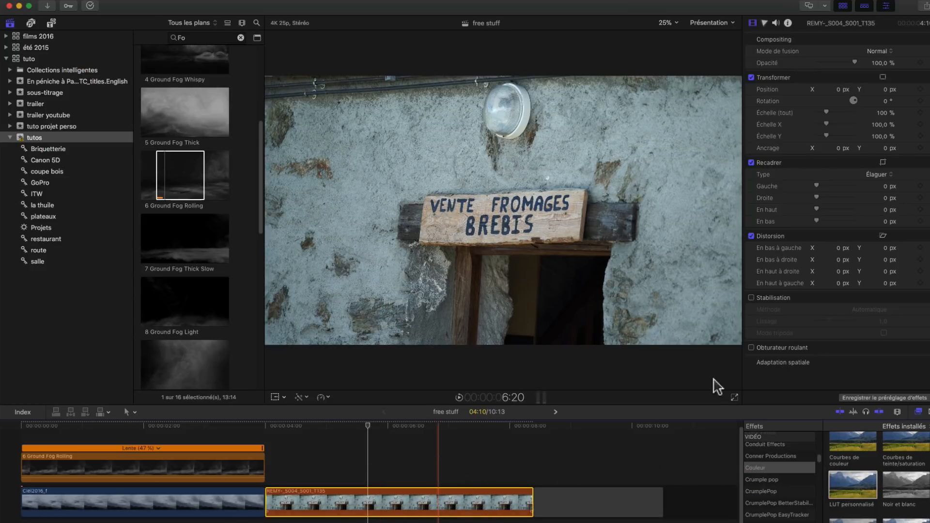
click(840, 64)
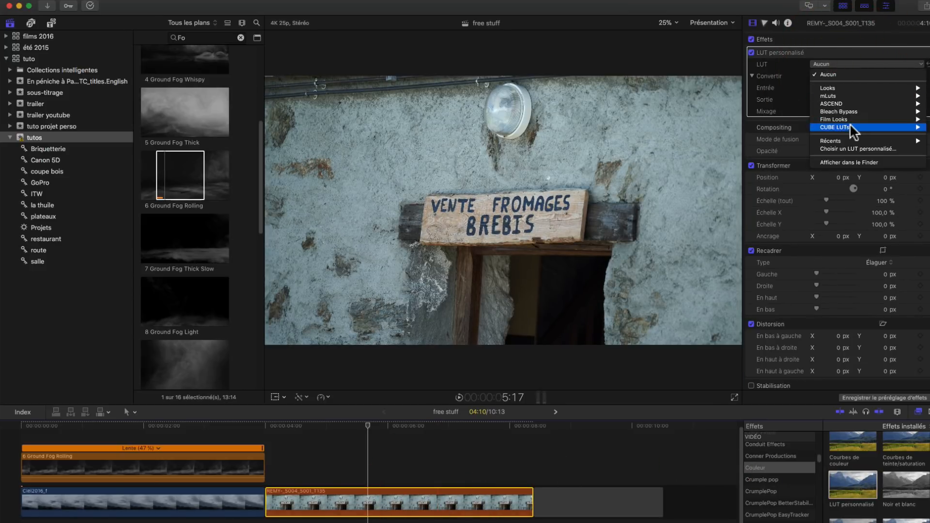
mouse_move(844, 125)
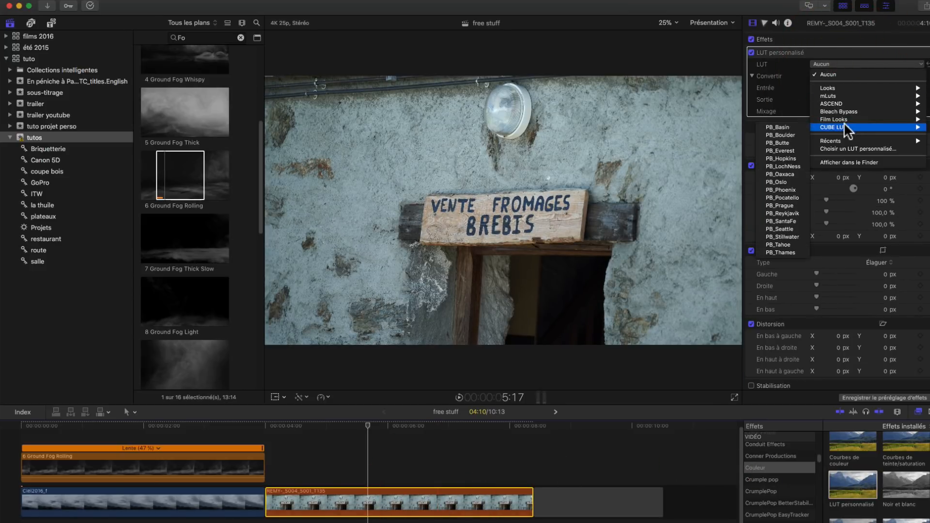
click(777, 181)
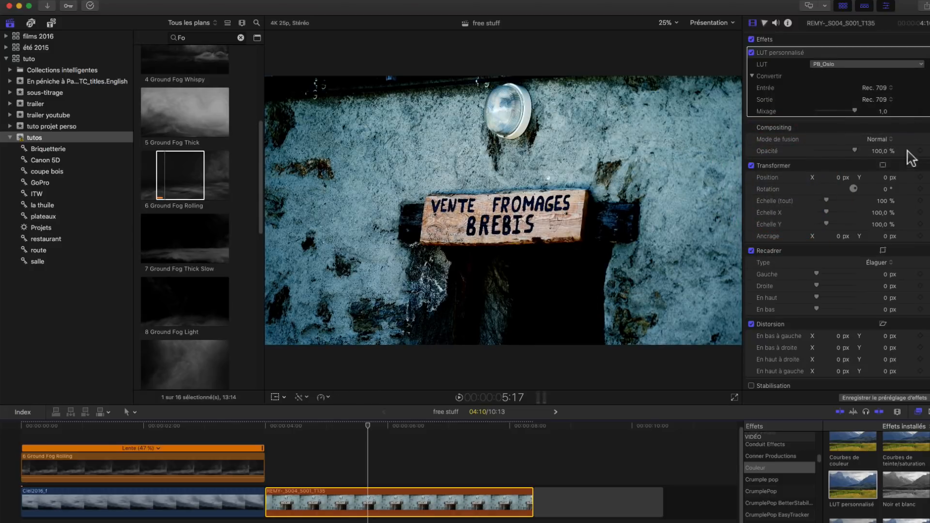
drag(854, 111, 844, 111)
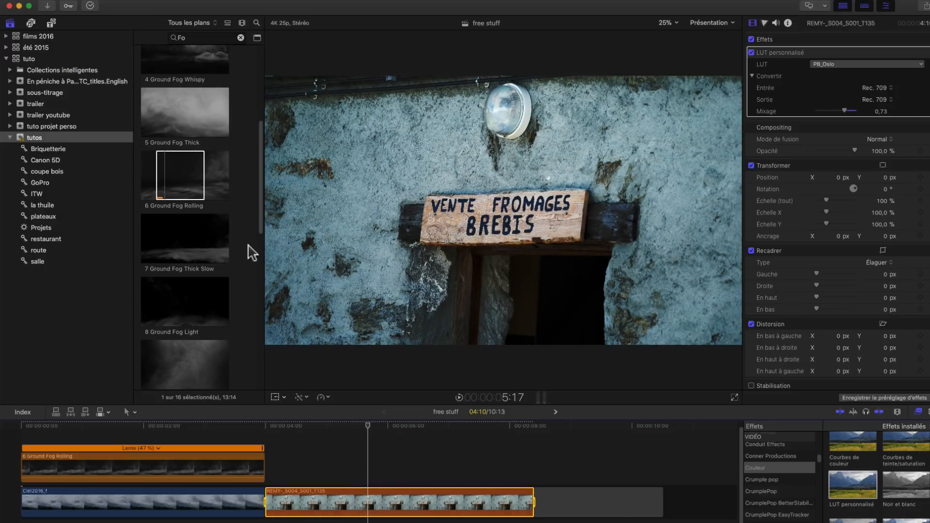
Connect a section of the 3 Thick Rolling Fog overlay above the REMY-_S004_S001_T135 clip, covering its full length.
scroll(208, 237, up, 5)
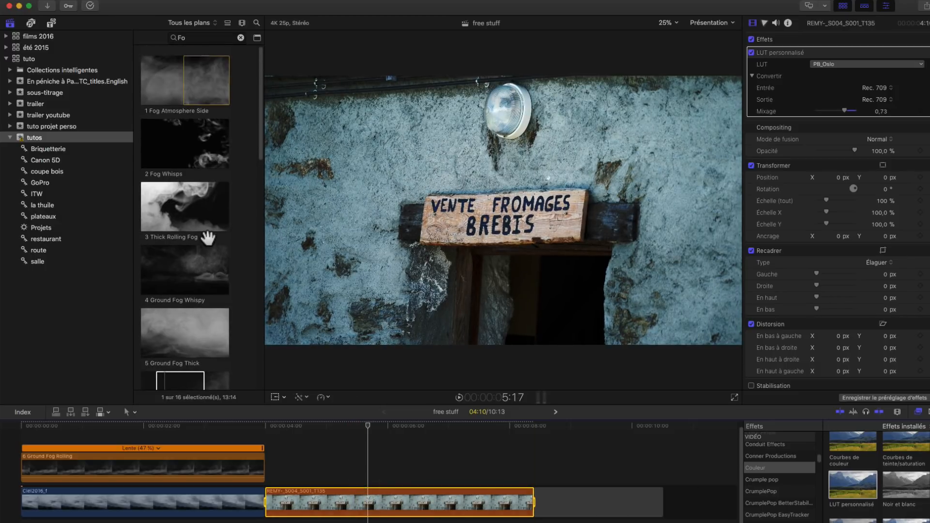
click(155, 218)
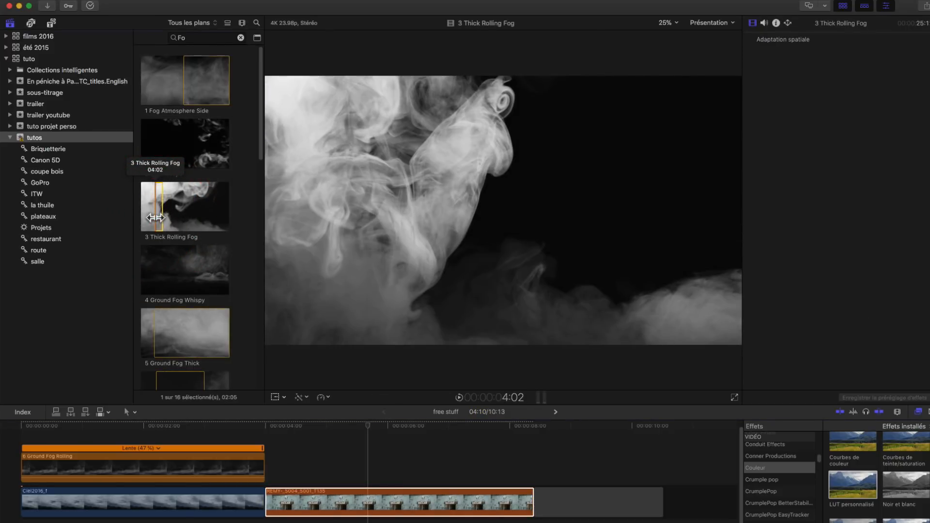
key(q)
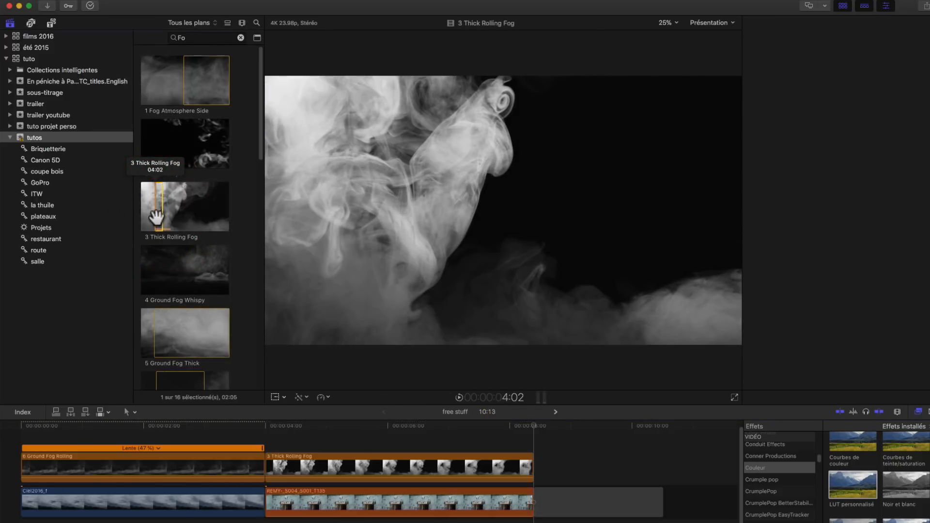
Try the Superposition blend mode listed above Lumière tamisée on the 3 Thick Rolling Fog clip, with opacity lowered to 76,13 %.
click(369, 434)
click(373, 460)
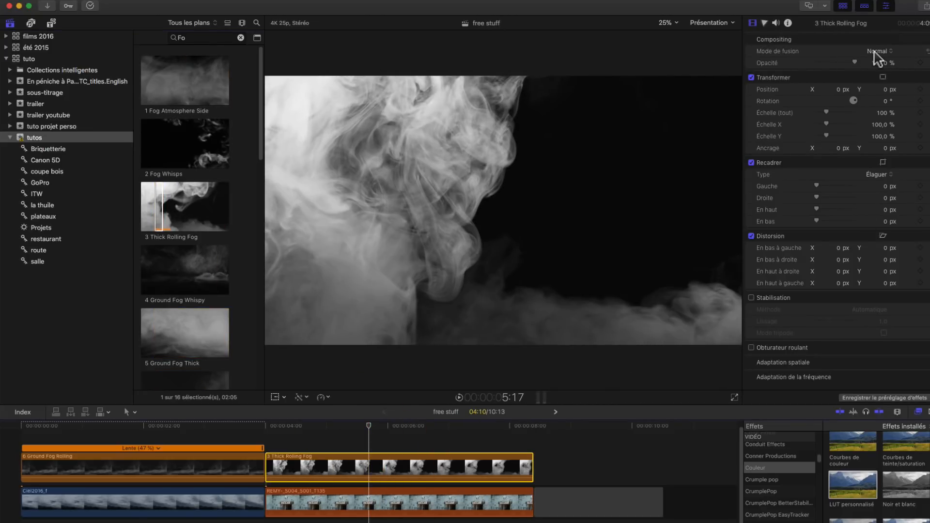
click(876, 52)
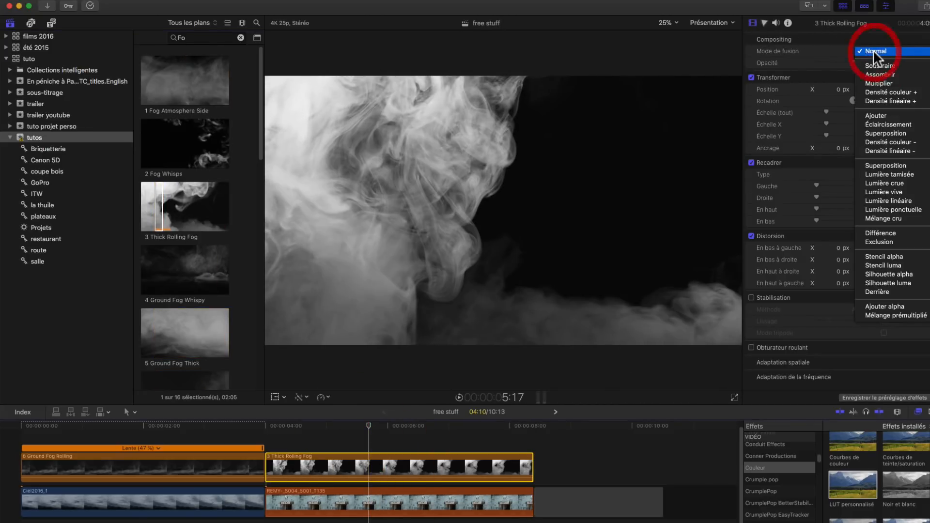
click(873, 165)
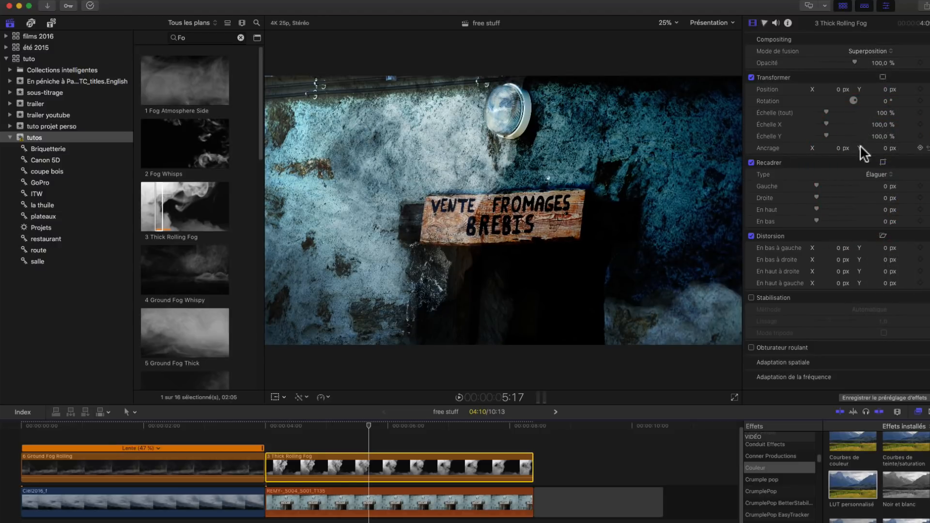
click(276, 442)
key(space)
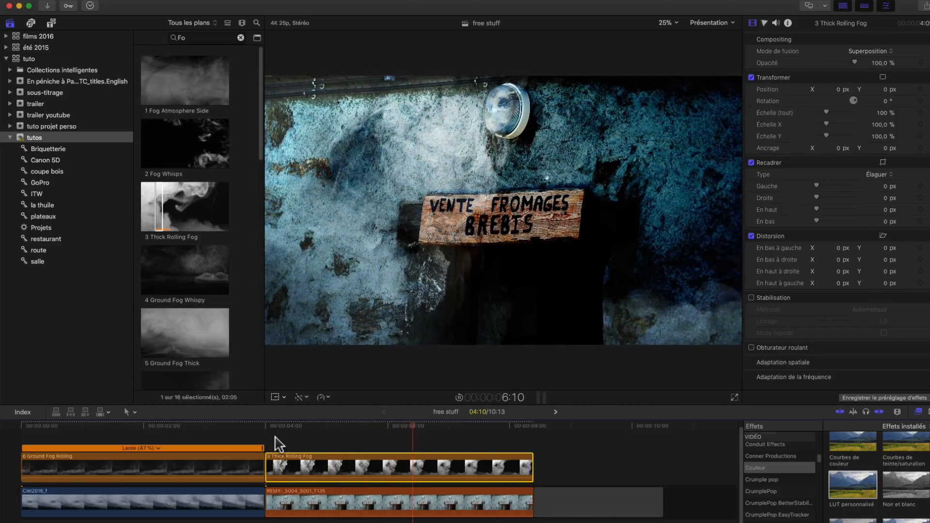
drag(853, 63, 846, 62)
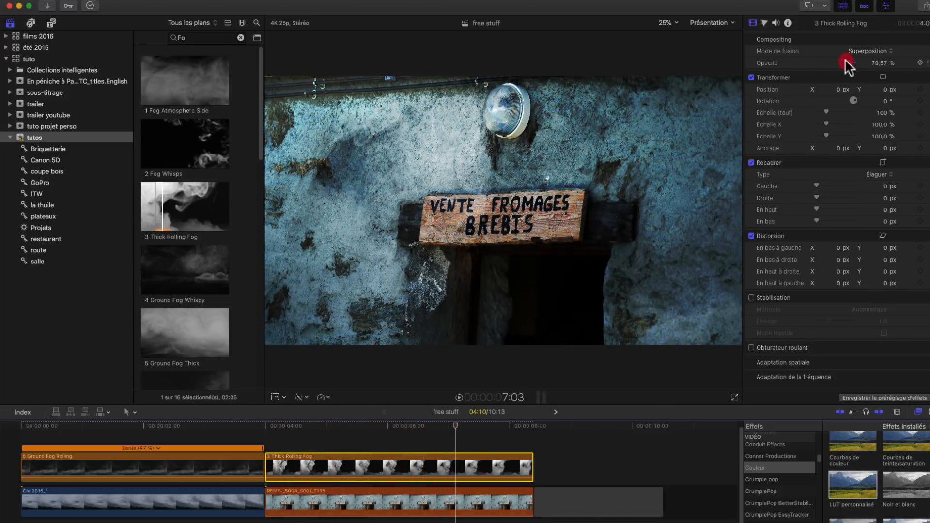
key(space)
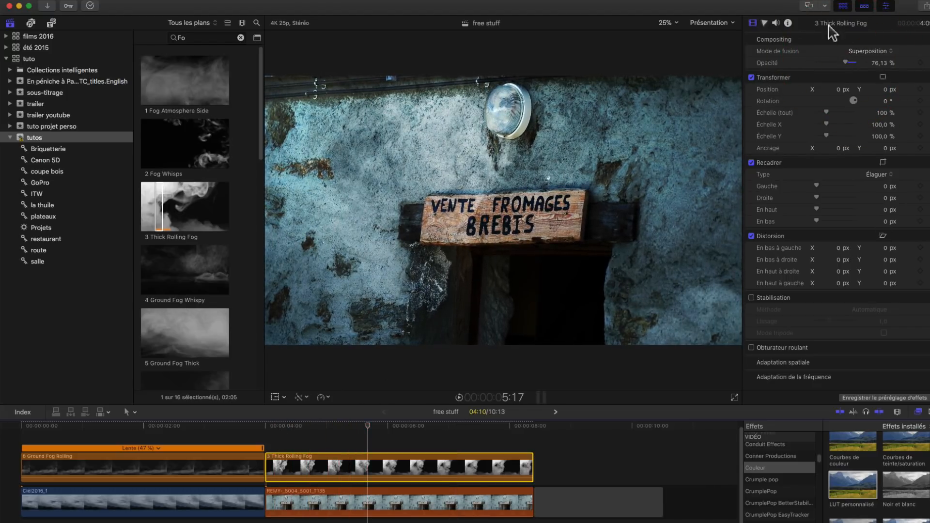
Set the 3 Thick Rolling Fog clip's blend mode to Lumière tamisée and its opacity to 100 %, and play the result.
click(857, 49)
click(862, 59)
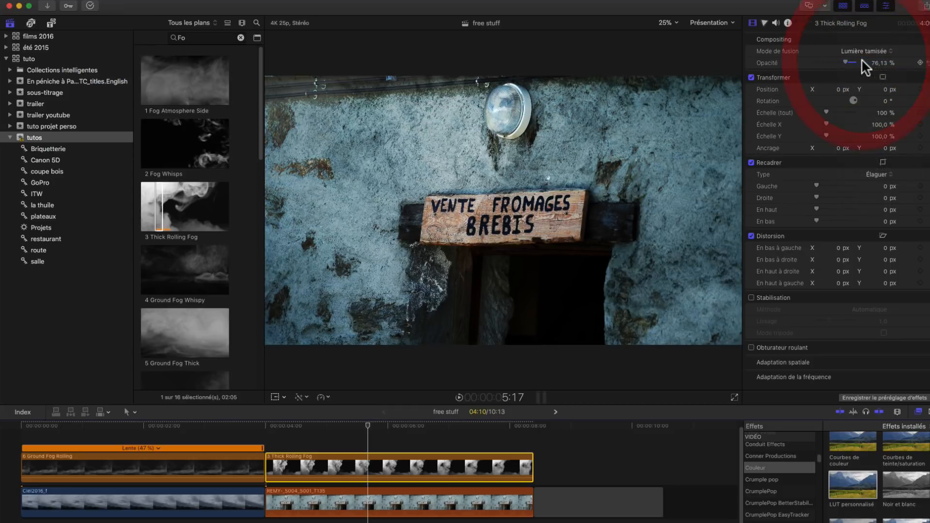
drag(845, 62, 878, 67)
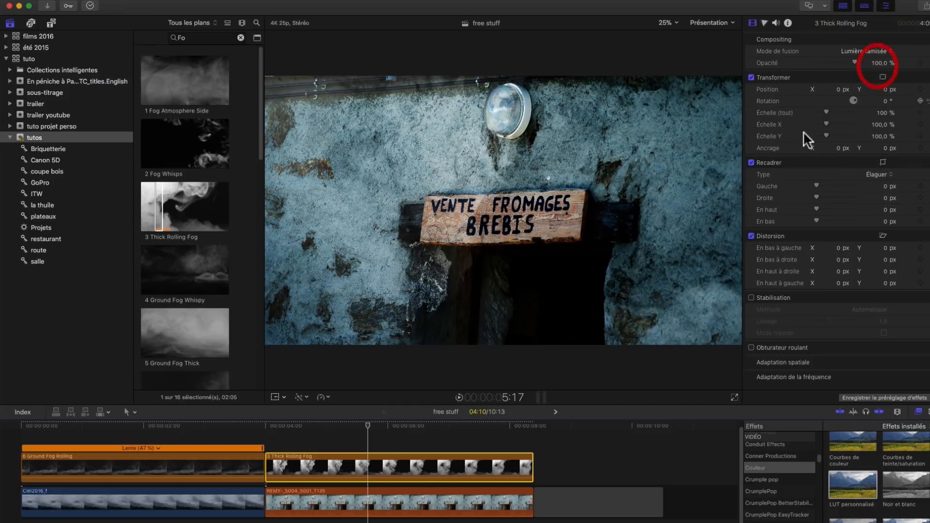
key(space)
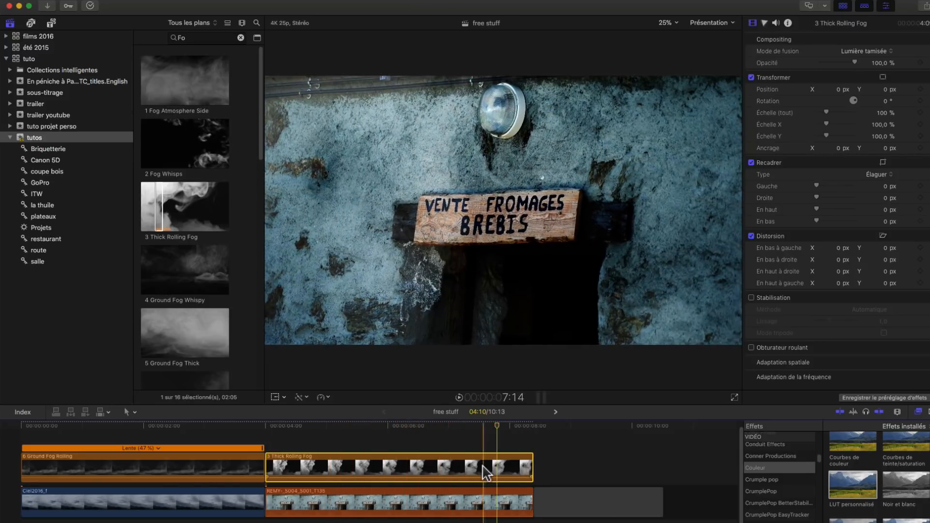
Slow the 3 Thick Rolling Fog clip to 83 %, keep its end aligned with the clip below, and play the sequence.
click(480, 482)
key(super+r)
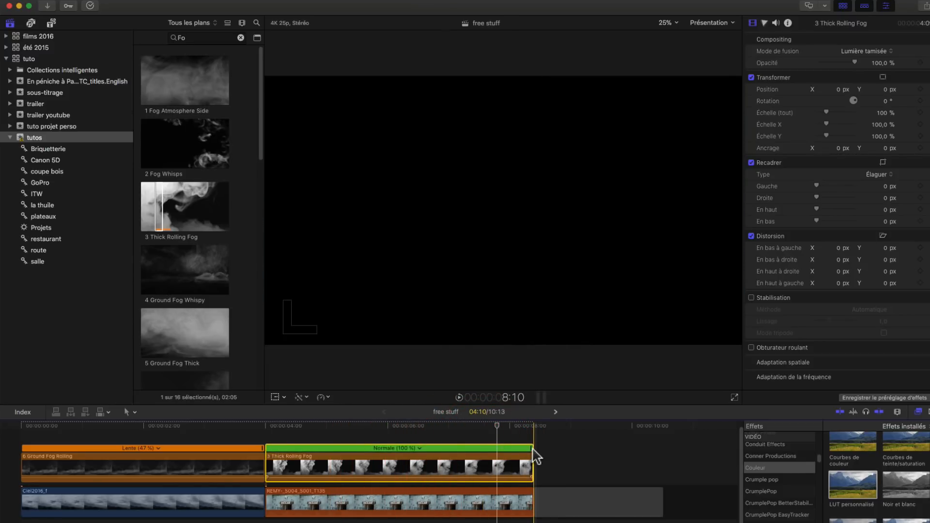
drag(541, 450, 533, 482)
key(space)
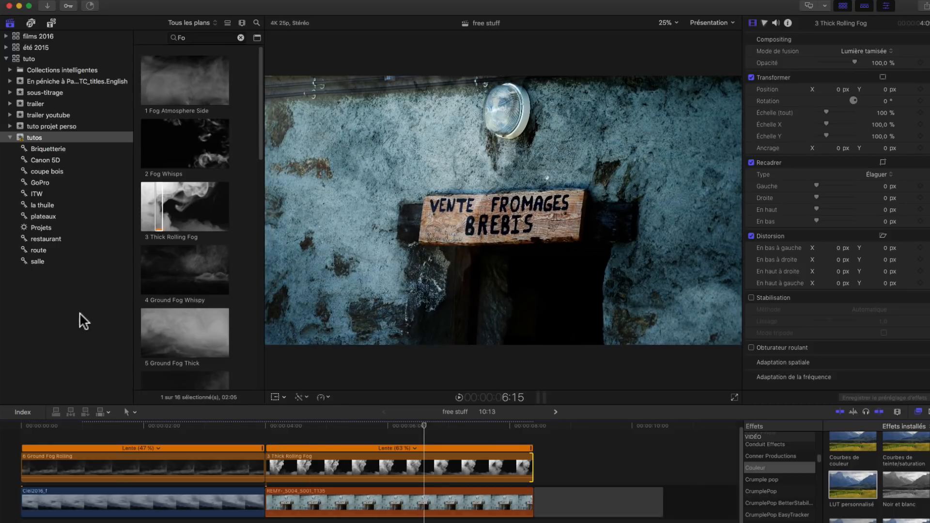
Switch to the Finder and view the contents of the PremiumBeat SFX folder.
key(super+Tab)
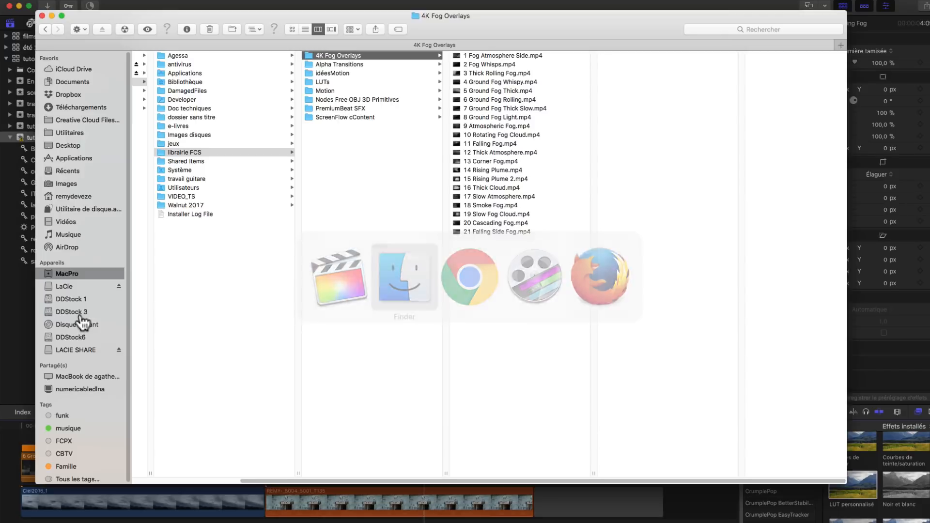
click(338, 106)
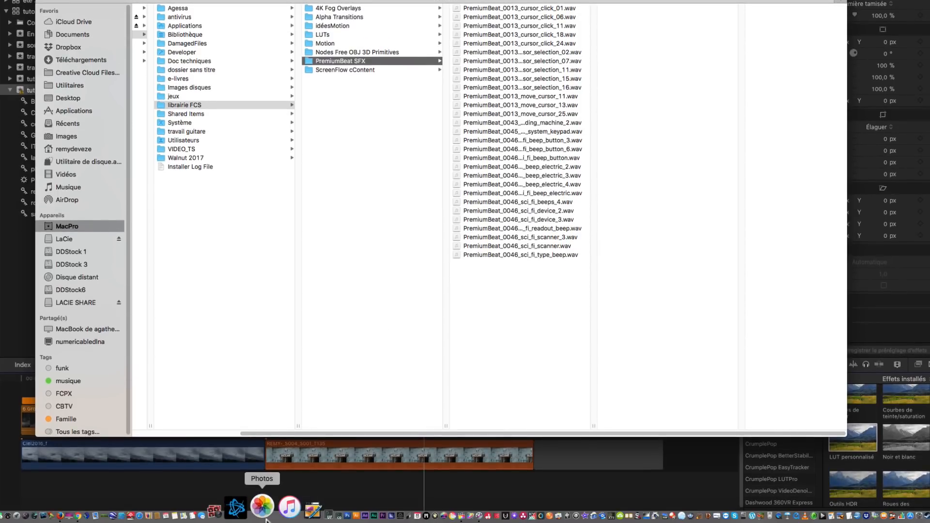
Switch to iTunes, view the Ajouter à la bibliothèque dialog at the PremiumBeat SFX folder, and close it without adding files.
click(276, 509)
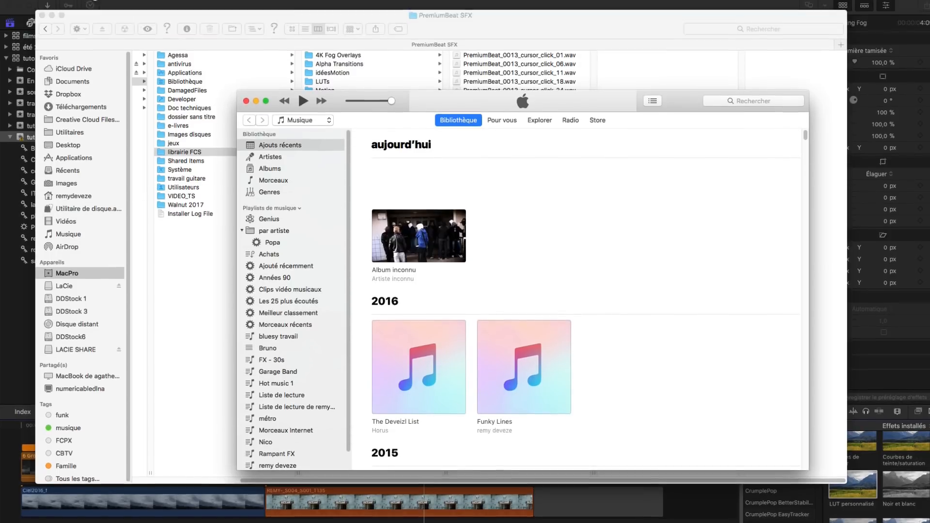
click(68, 5)
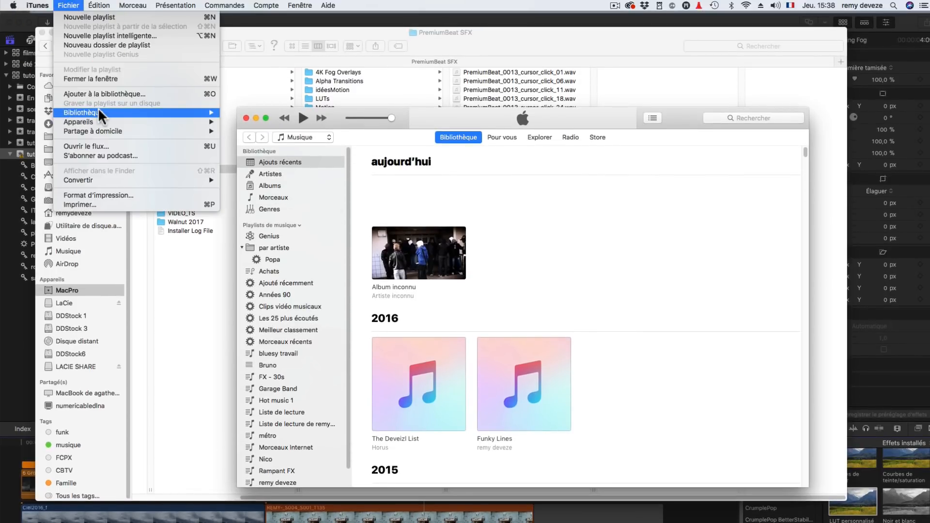
click(100, 94)
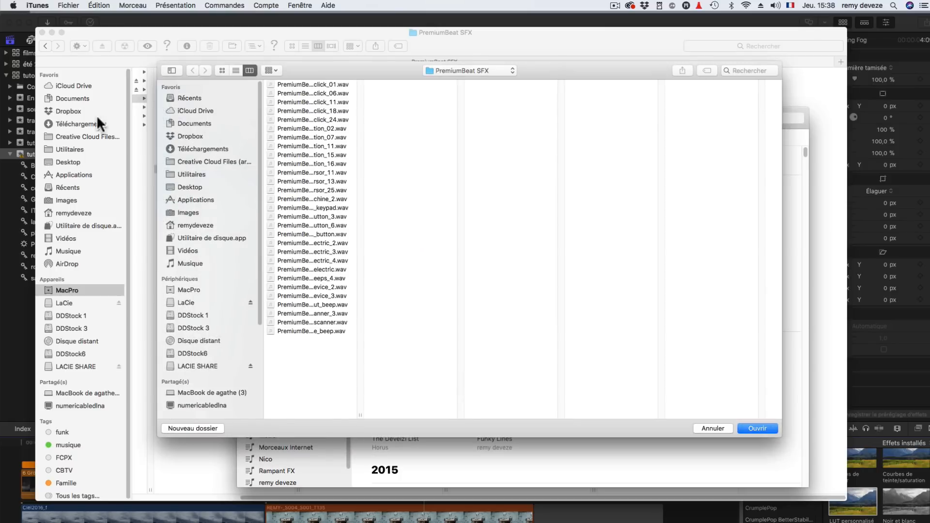
click(700, 428)
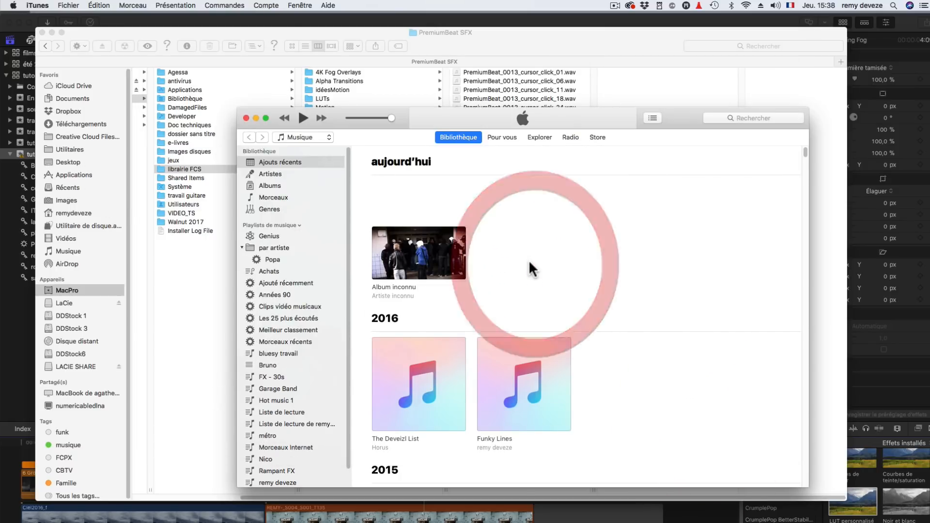
Quit iTunes, return to Final Cut Pro and search its iTunes audio library for "prem".
key(super+q)
click(6, 322)
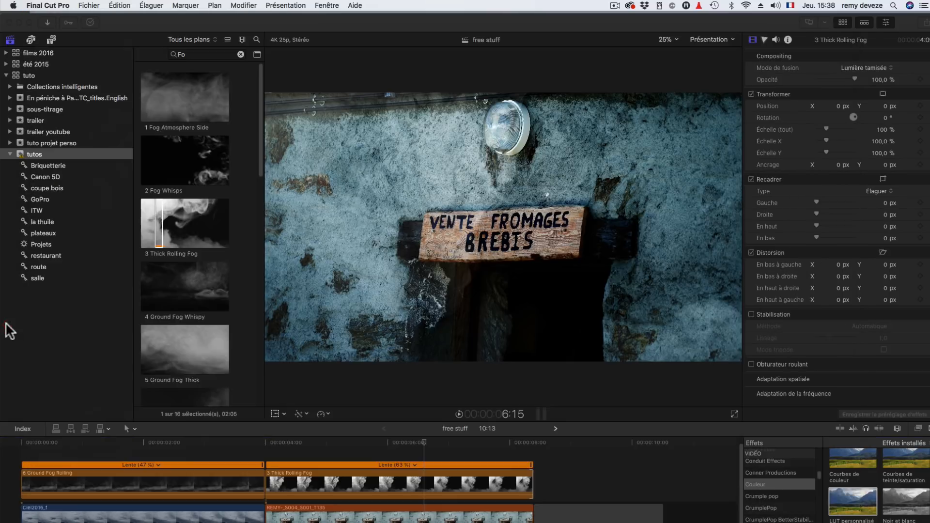
click(31, 39)
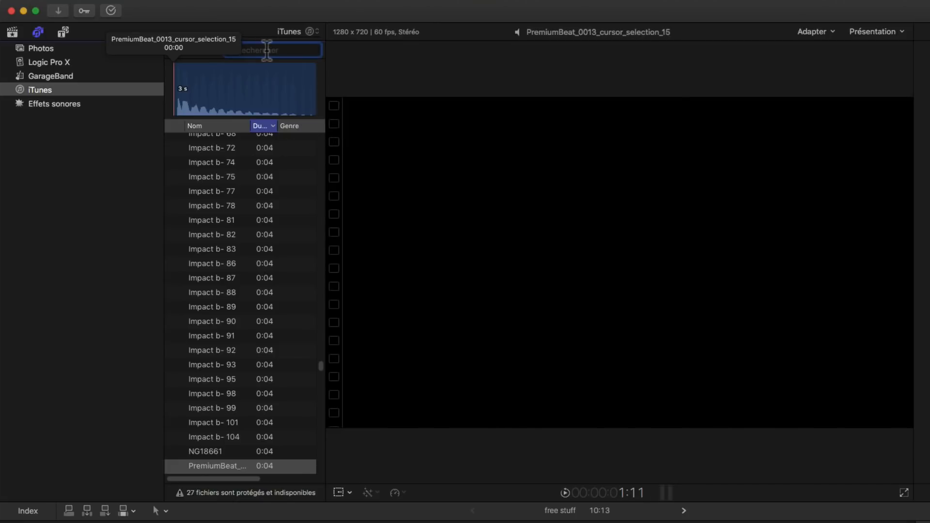
click(39, 91)
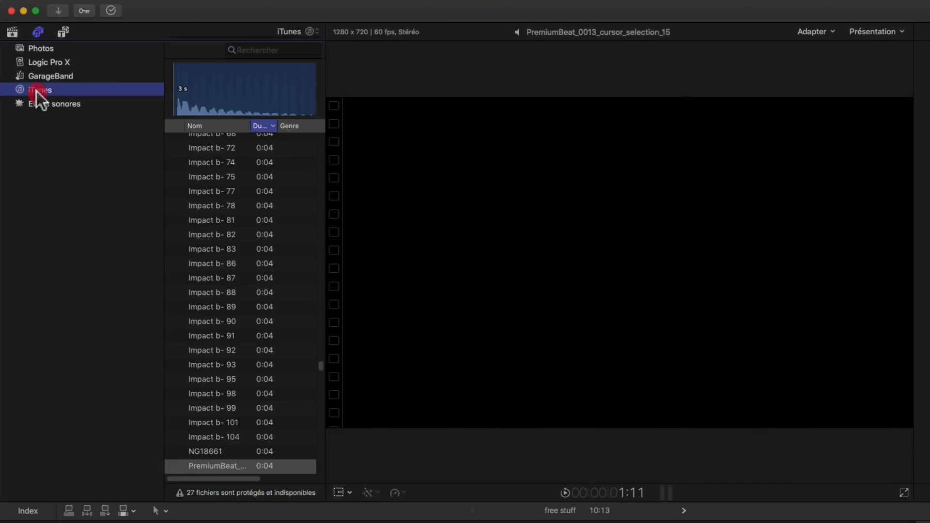
click(257, 51)
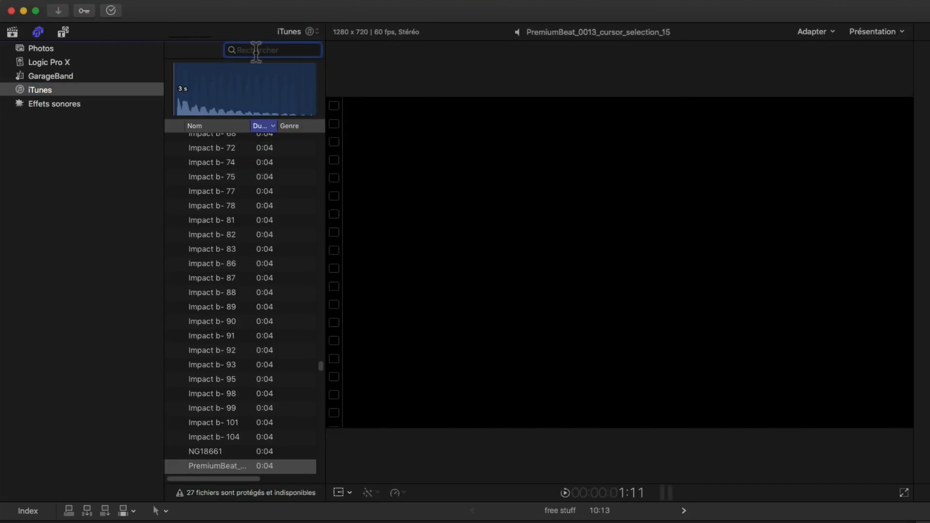
text(prem)
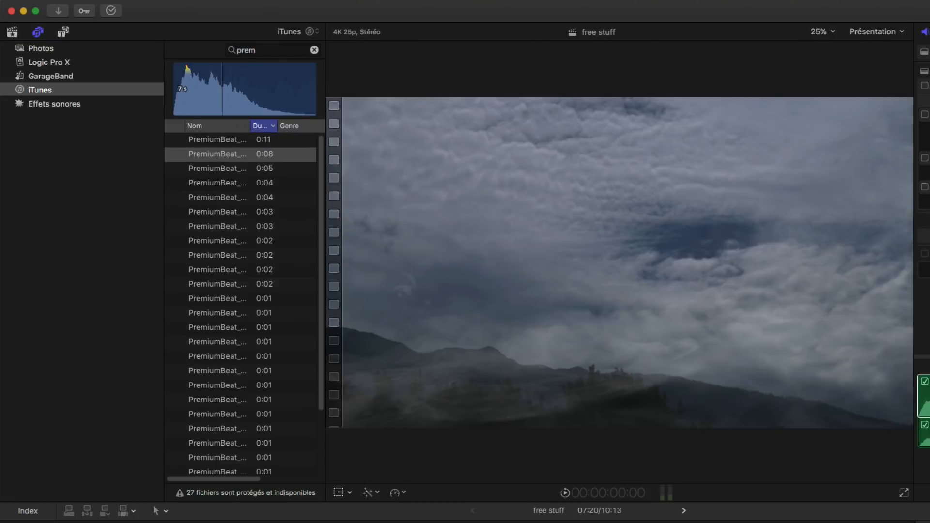
Audition the PremiumBeat_0046_sci_fi_device_3 and PremiumBeat_0046_sci_fi_scanner sounds from the filtered list.
click(218, 138)
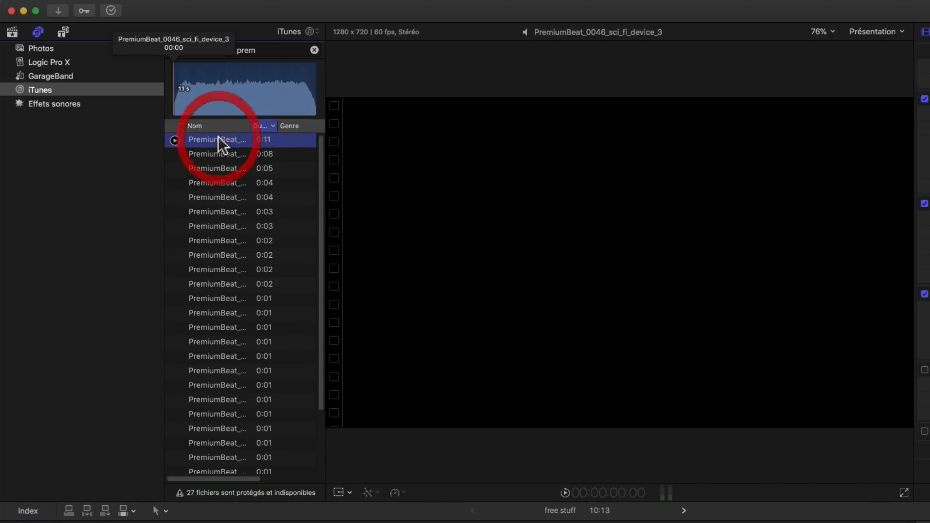
key(space)
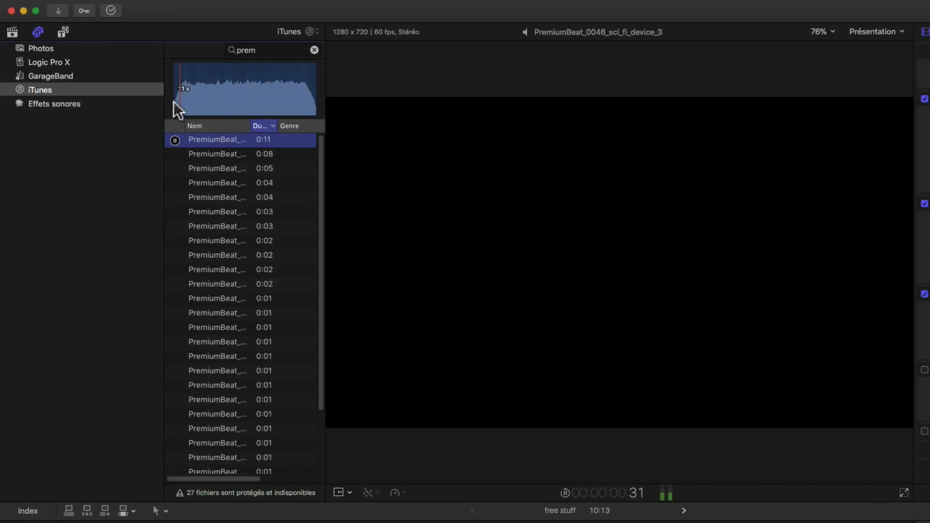
click(219, 153)
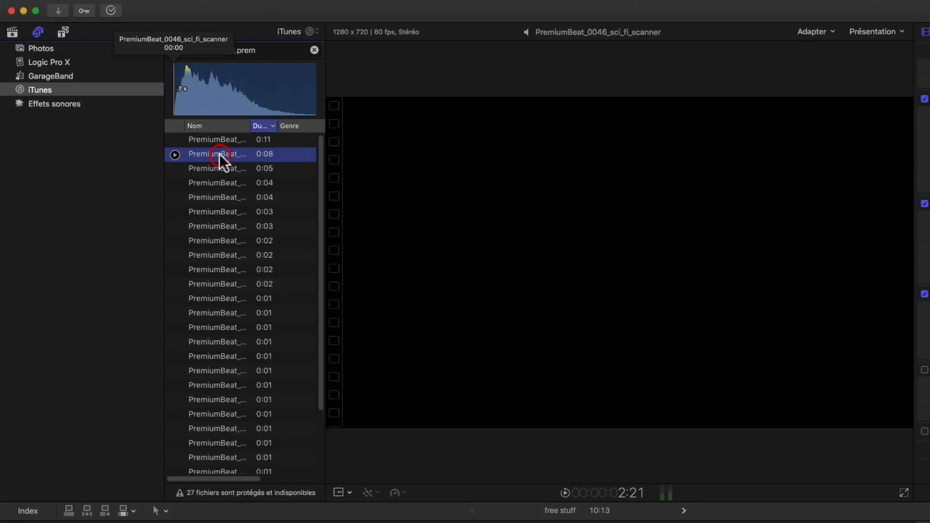
key(space)
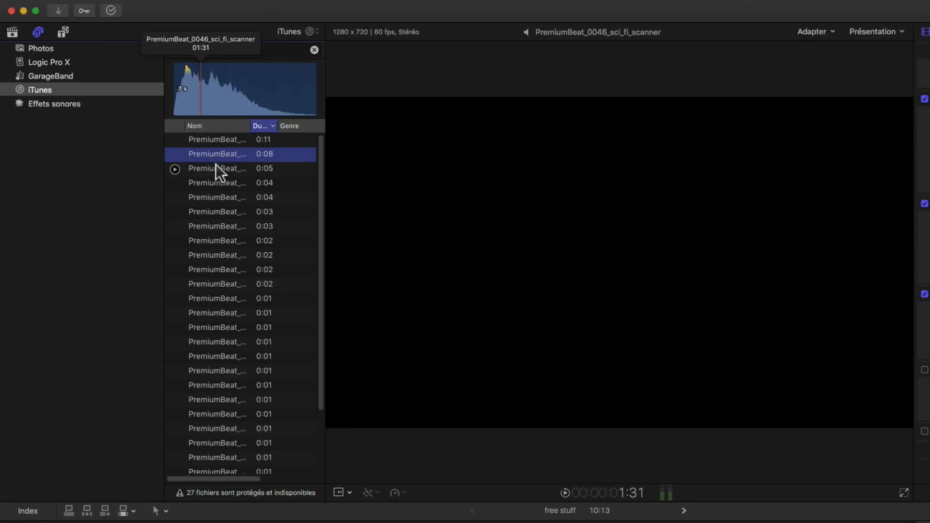
click(216, 165)
click(216, 152)
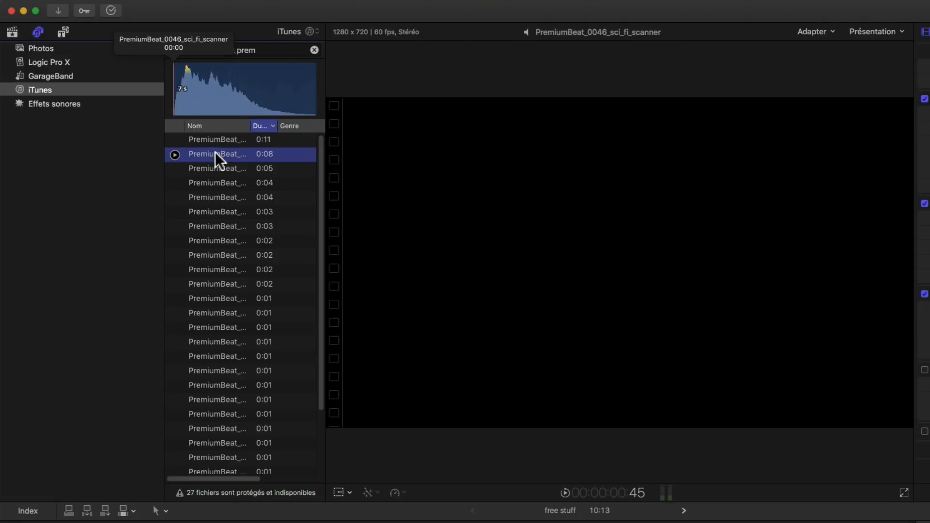
Add the whole PremiumBeat_0046_sci_fi_scanner sound at the start of the free stuff timeline and play the sequence.
drag(203, 89, 193, 89)
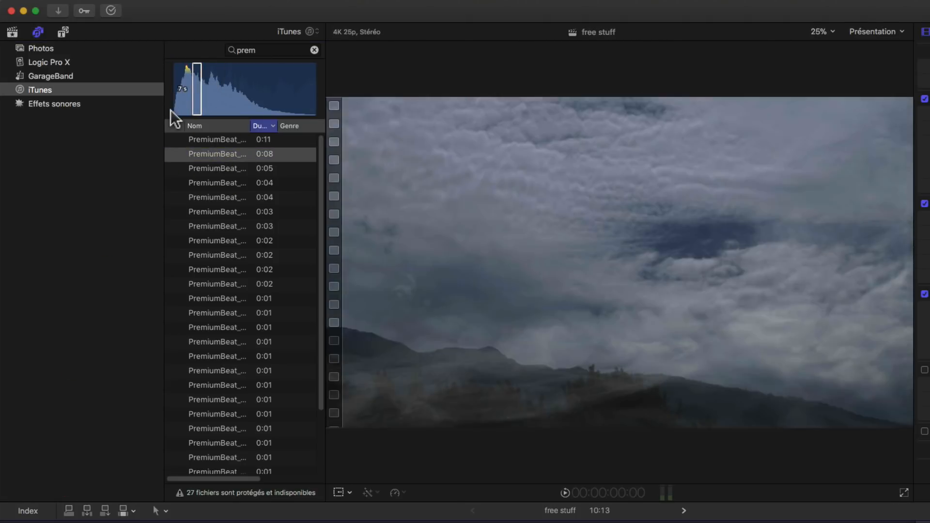
click(171, 110)
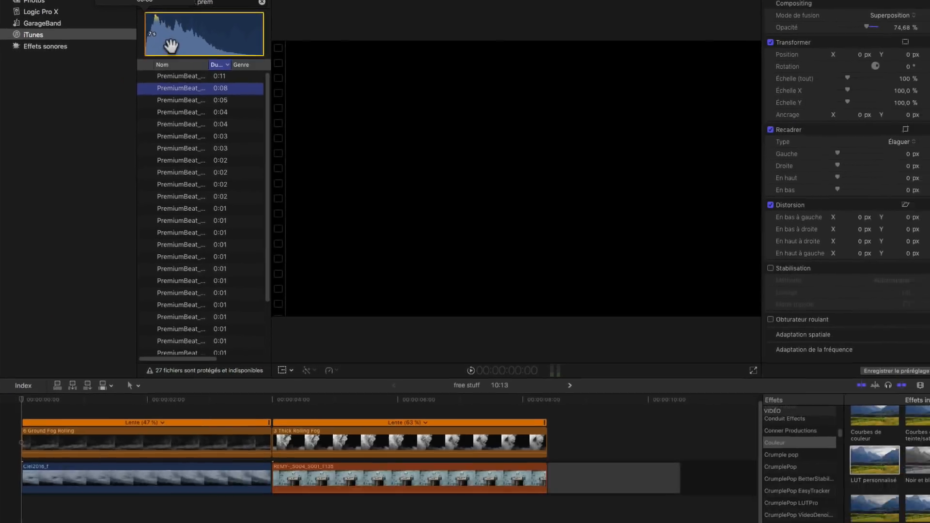
drag(199, 88, 22, 479)
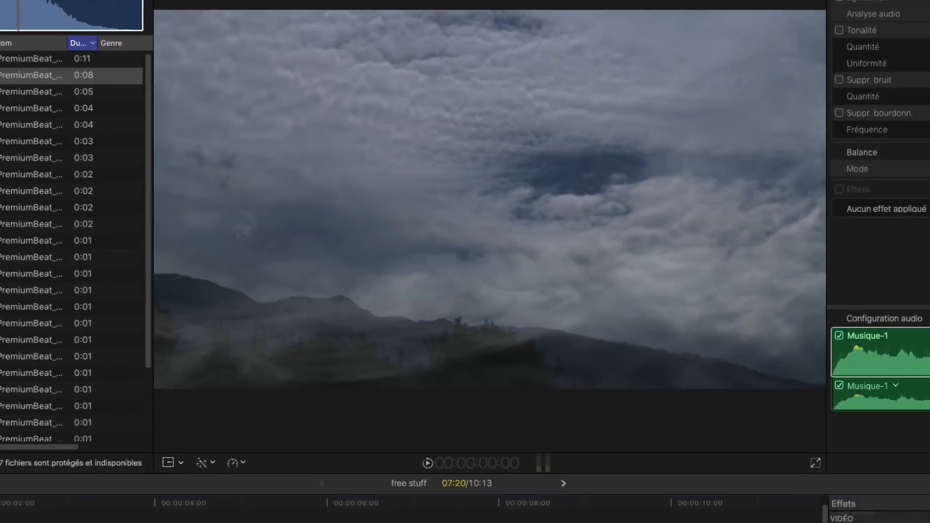
key(space)
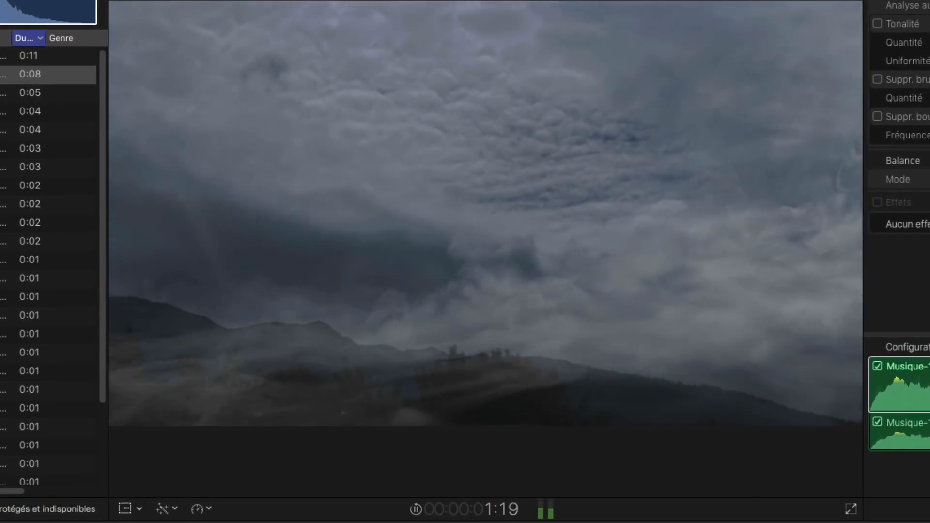